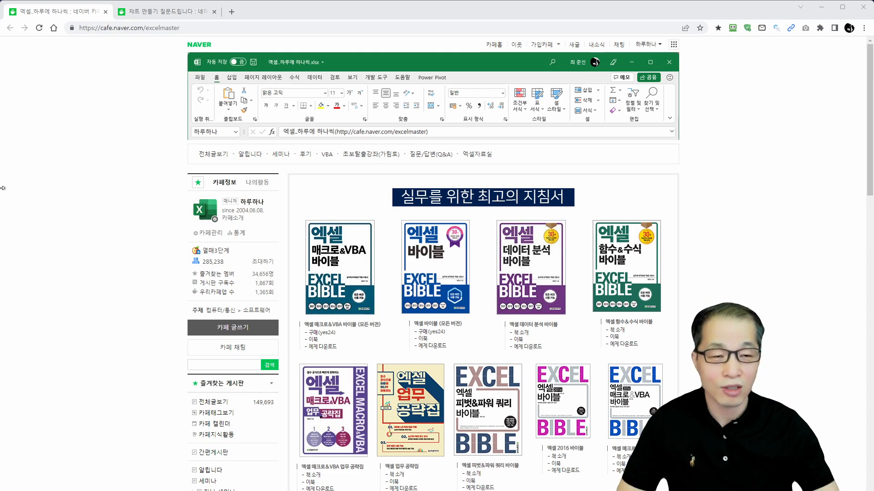
# Open the 차트 만들기 question post and view its attached 연습.xlsx file and sample chart.
pyautogui.click(154, 11)
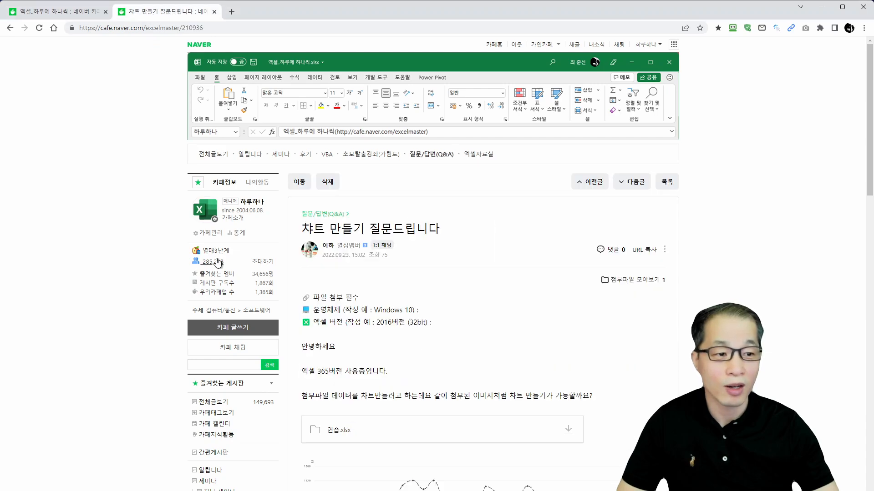
pyautogui.scroll(-4, 218, 262)
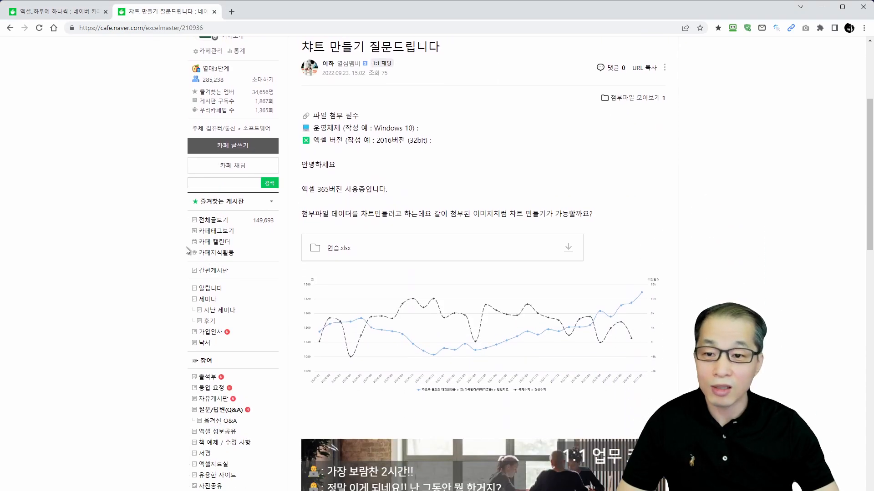
# Mark up the attached file, the sample chart's vertical axes and its smoothed line in red freehand ink, adding the note 2013, and clear the ink.
pyautogui.hotkey('ctrl', '2')
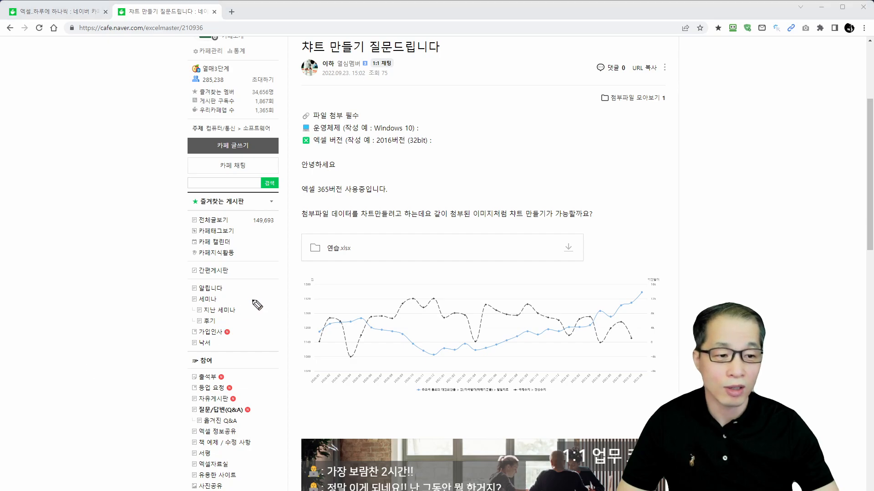
pyautogui.moveTo(293, 276)
pyautogui.mouseDown()
pyautogui.moveTo(284, 293)
pyautogui.moveTo(294, 390)
pyautogui.mouseUp()
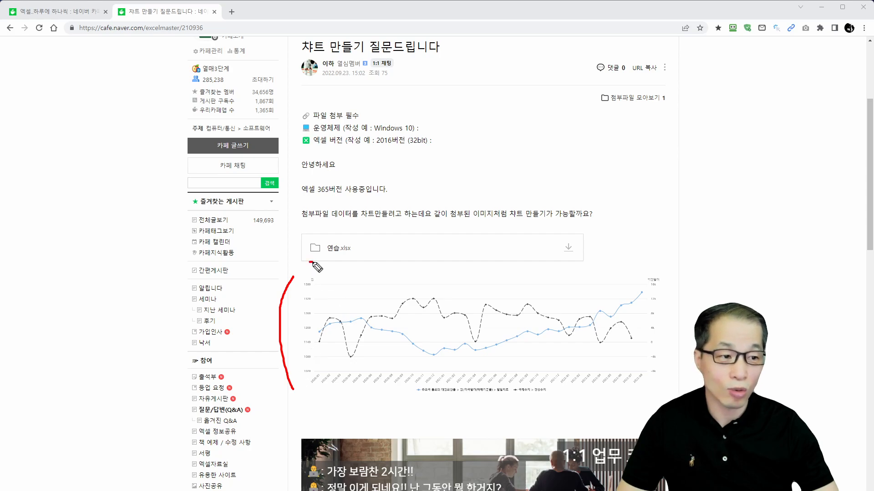
pyautogui.moveTo(309, 262); pyautogui.dragTo(375, 260)
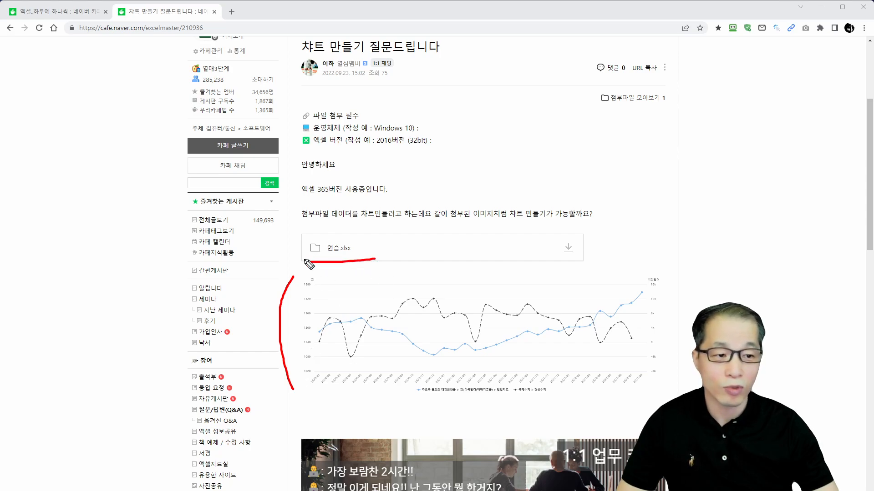
pyautogui.moveTo(304, 261)
pyautogui.mouseDown()
pyautogui.moveTo(358, 221)
pyautogui.moveTo(376, 258)
pyautogui.moveTo(433, 272)
pyautogui.moveTo(446, 263)
pyautogui.mouseUp()
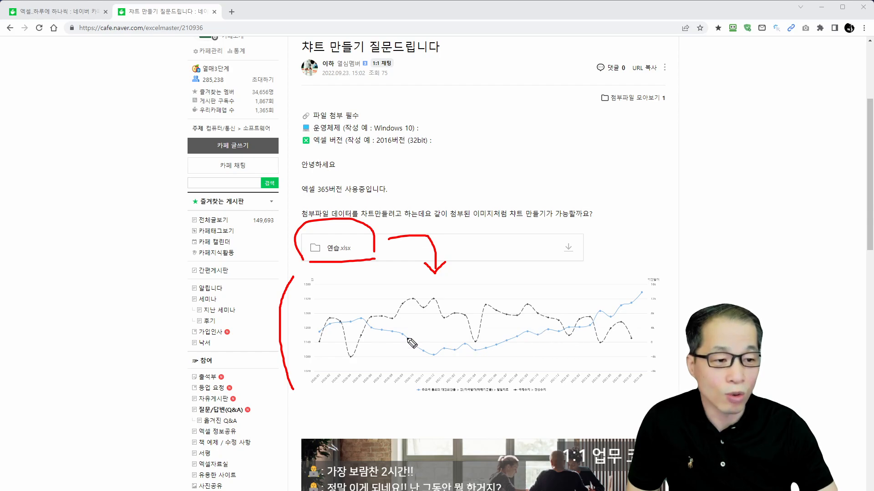
pyautogui.moveTo(313, 286); pyautogui.dragTo(312, 370)
pyautogui.moveTo(650, 283); pyautogui.dragTo(650, 372)
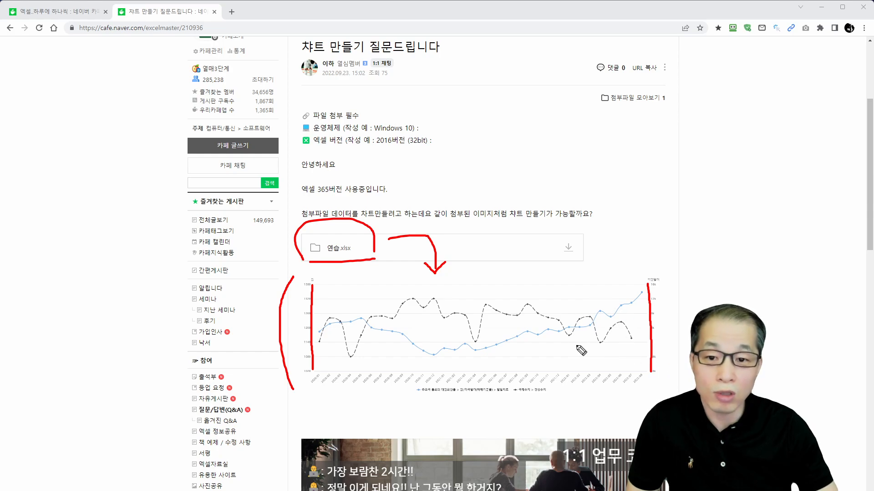
pyautogui.moveTo(577, 179)
pyautogui.mouseDown()
pyautogui.moveTo(601, 185)
pyautogui.moveTo(630, 174)
pyautogui.moveTo(649, 187)
pyautogui.mouseUp()
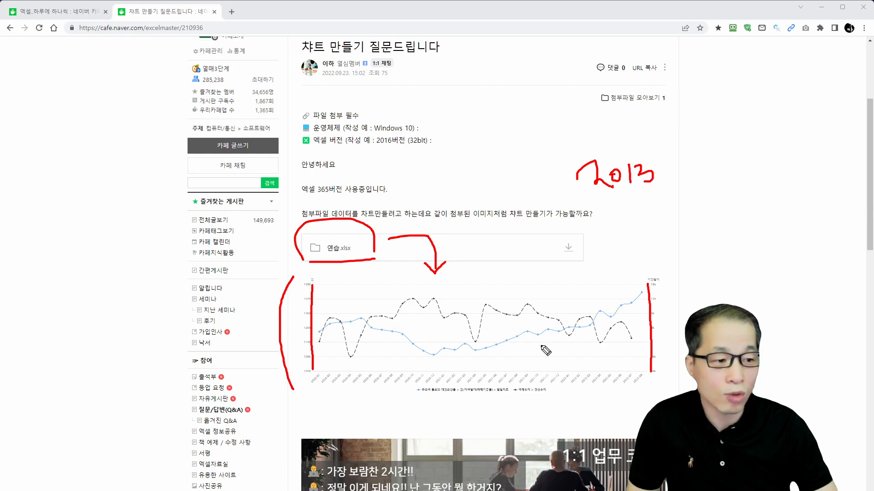
pyautogui.moveTo(533, 264)
pyautogui.mouseDown()
pyautogui.moveTo(506, 300)
pyautogui.moveTo(522, 295)
pyautogui.mouseUp()
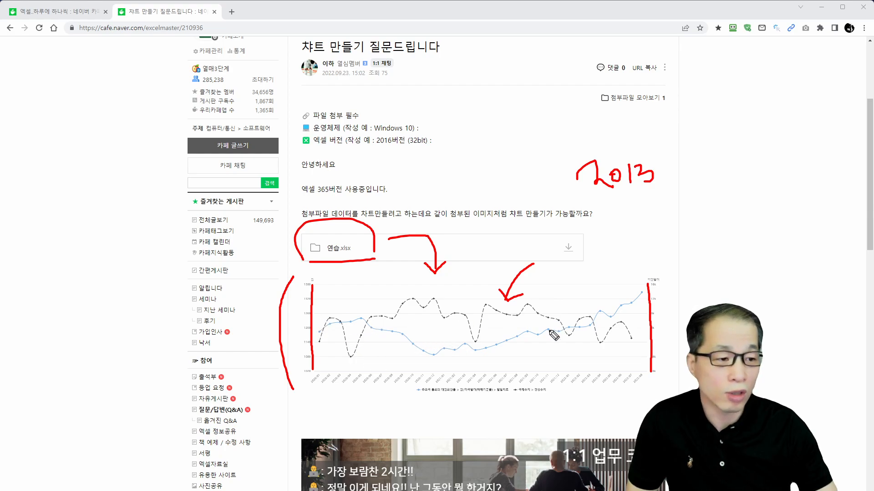
pyautogui.moveTo(566, 273)
pyautogui.mouseDown()
pyautogui.moveTo(554, 278)
pyautogui.moveTo(594, 283)
pyautogui.moveTo(591, 294)
pyautogui.moveTo(593, 282)
pyautogui.moveTo(599, 291)
pyautogui.moveTo(610, 275)
pyautogui.moveTo(608, 293)
pyautogui.moveTo(618, 278)
pyautogui.moveTo(624, 287)
pyautogui.moveTo(652, 266)
pyautogui.moveTo(657, 283)
pyautogui.moveTo(659, 273)
pyautogui.mouseUp()
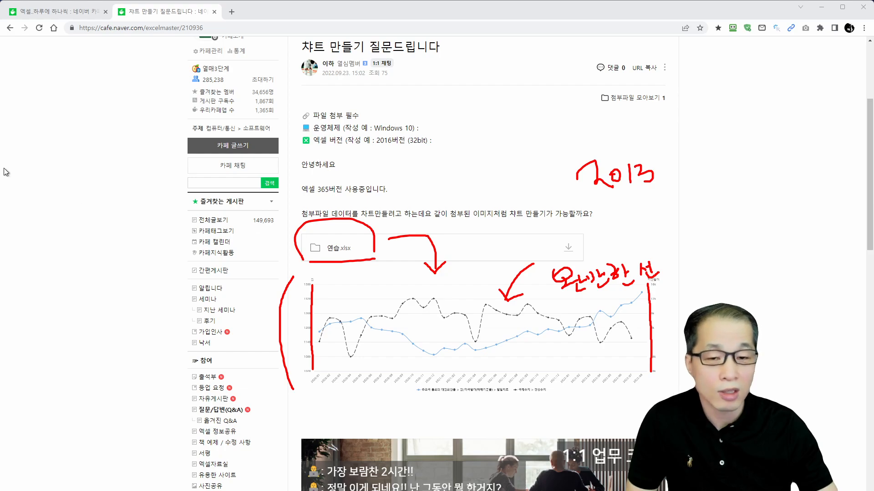
pyautogui.press('Escape')
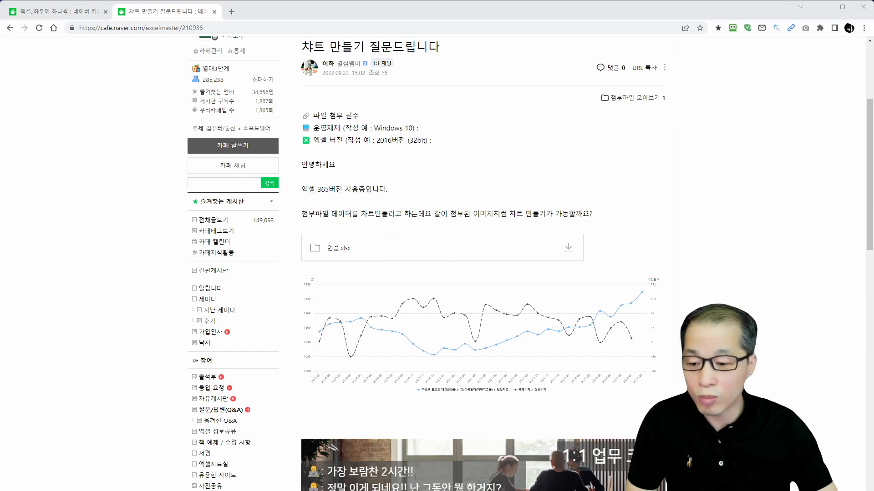
# Switch to the 차트 연습.xlsx workbook in Excel and look over the monthly data from 2020/01 to 2022/08.
pyautogui.hotkey('alt', 'Tab')
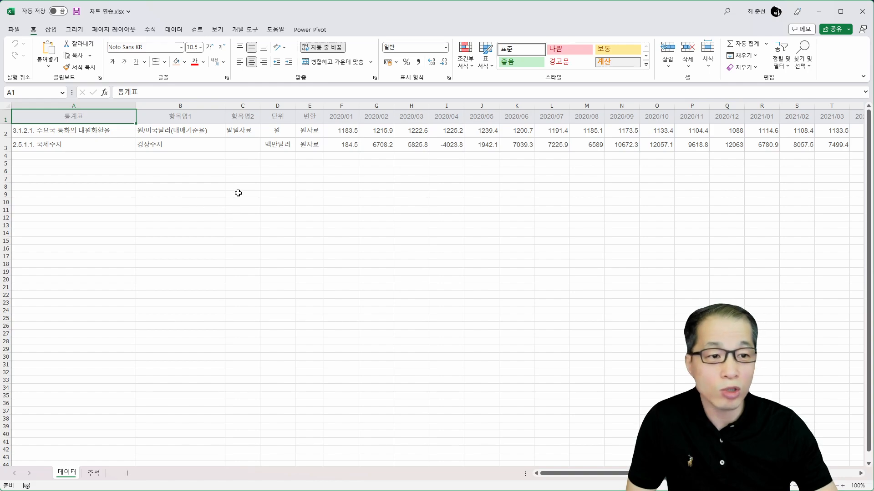
pyautogui.moveTo(660, 474); pyautogui.dragTo(788, 474)
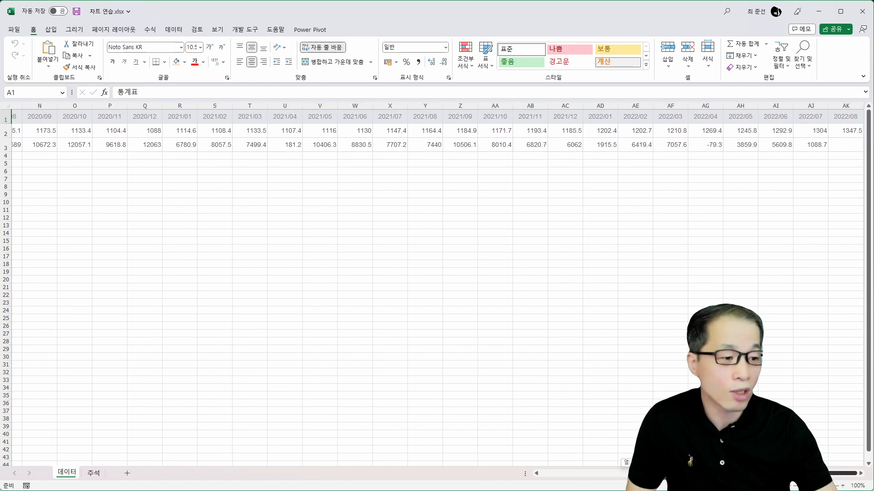
pyautogui.moveTo(840, 474); pyautogui.dragTo(623, 488)
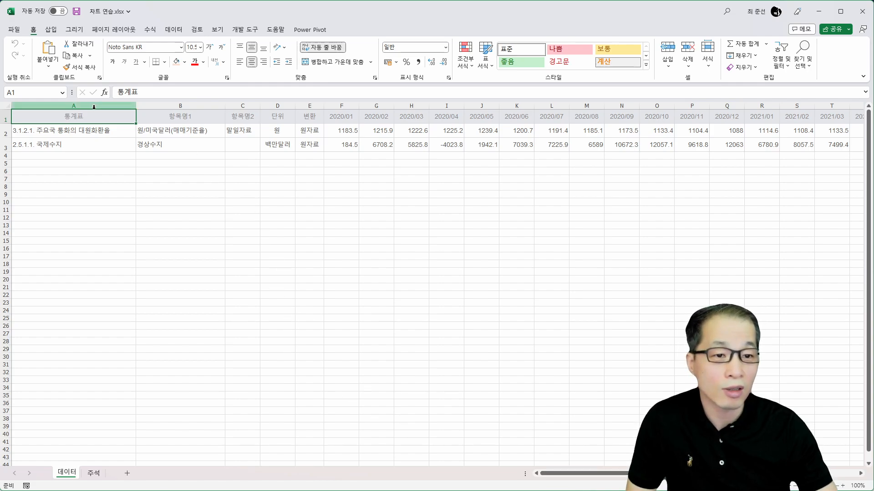
# Select the label range A1:B3 together with the monthly data F1:AK3 and start a custom combo chart from them.
pyautogui.moveTo(91, 120); pyautogui.dragTo(189, 139)
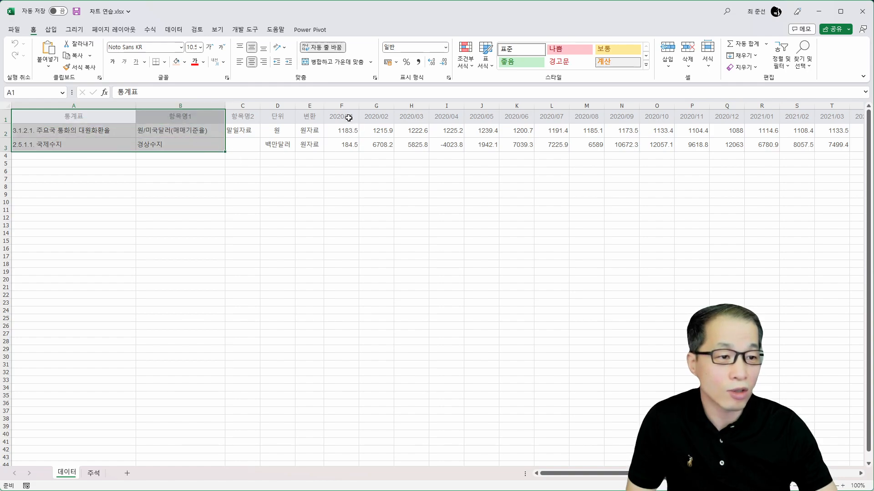
pyautogui.moveTo(348, 117); pyautogui.dragTo(791, 143)
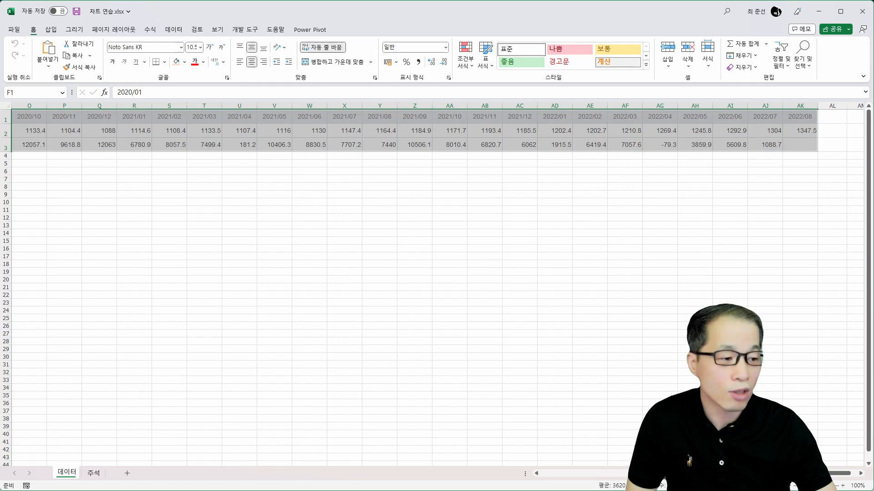
pyautogui.hscroll(-6, 475, 370)
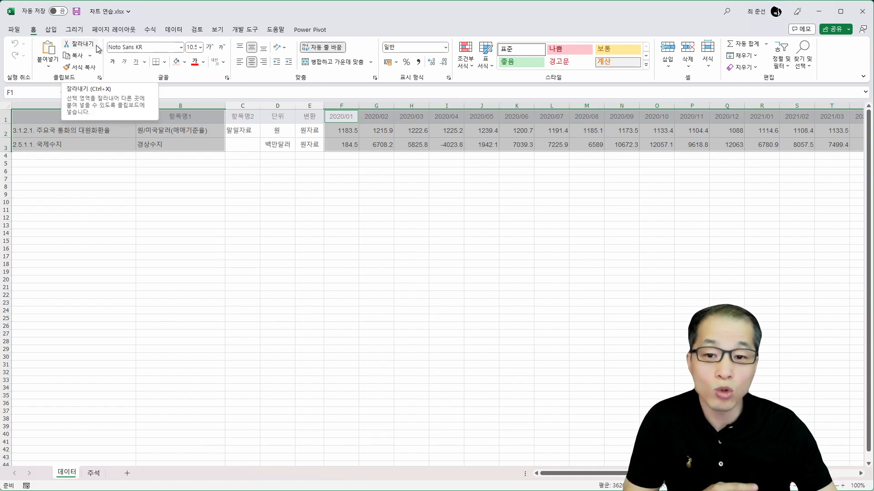
pyautogui.click(51, 30)
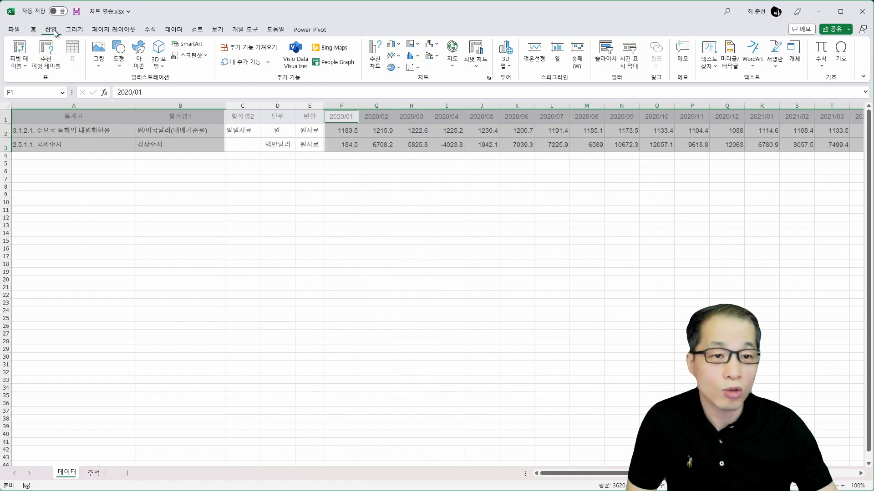
pyautogui.click(435, 58)
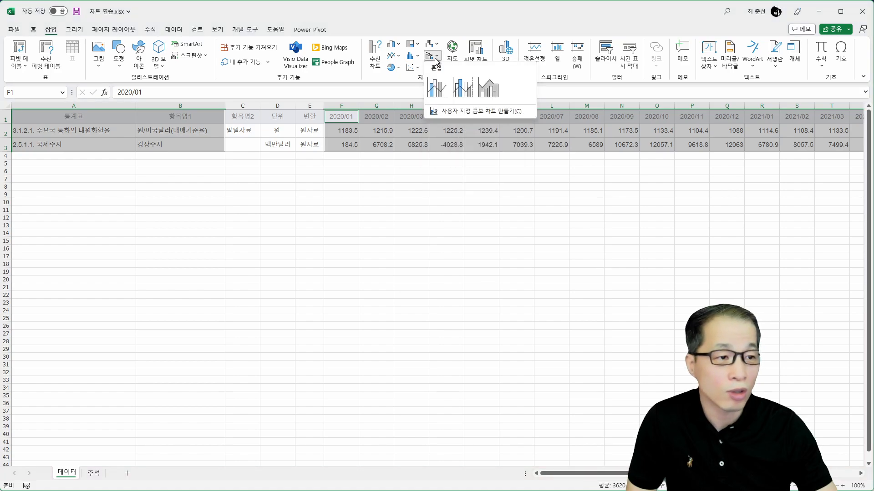
pyautogui.click(450, 111)
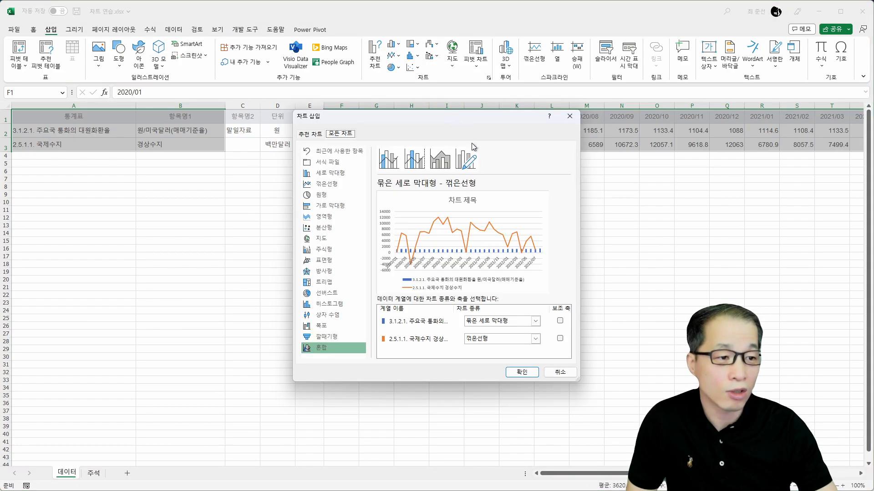
# Insert the combo chart with both series as lines with markers and the 대원화환율 series on the secondary axis.
pyautogui.moveTo(375, 117); pyautogui.dragTo(253, 125)
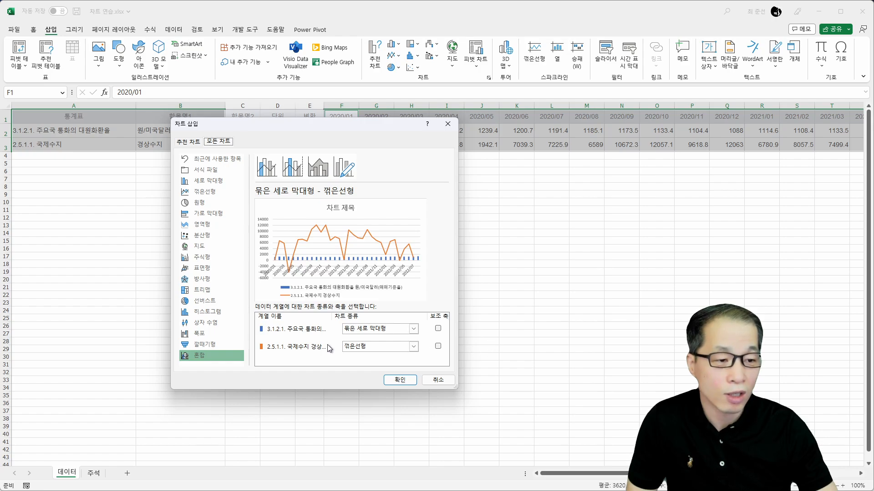
pyautogui.click(438, 328)
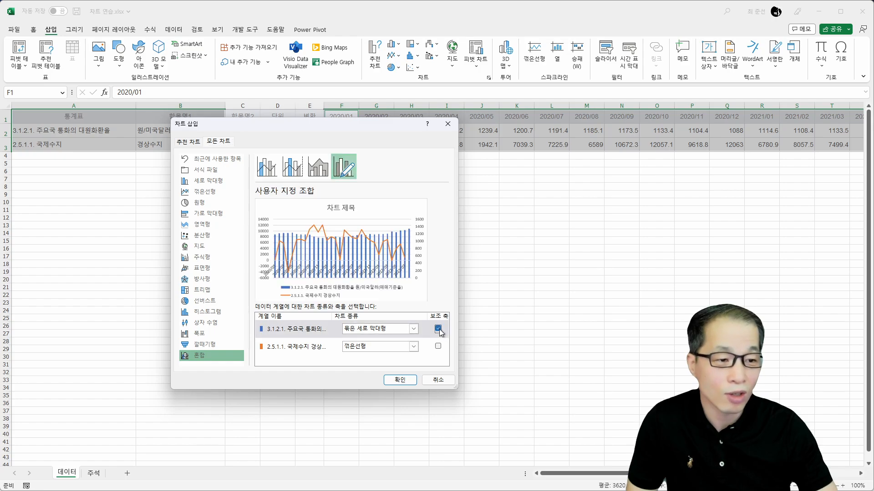
pyautogui.click(414, 329)
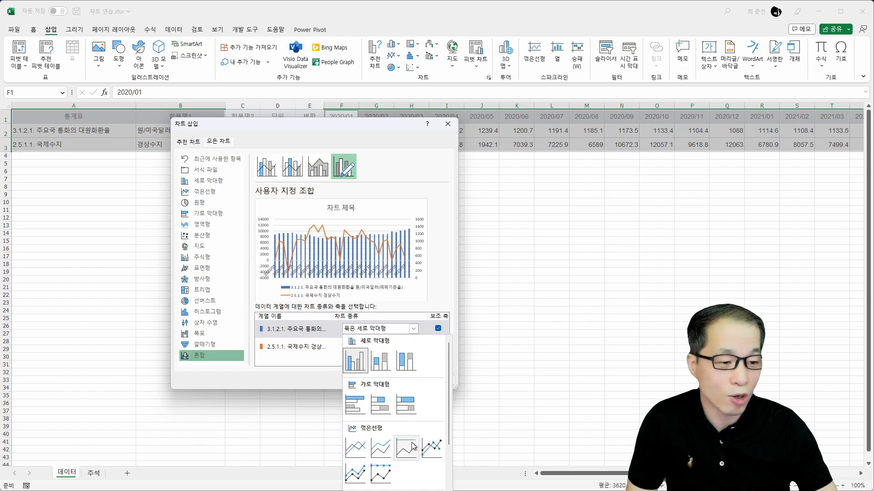
pyautogui.click(432, 445)
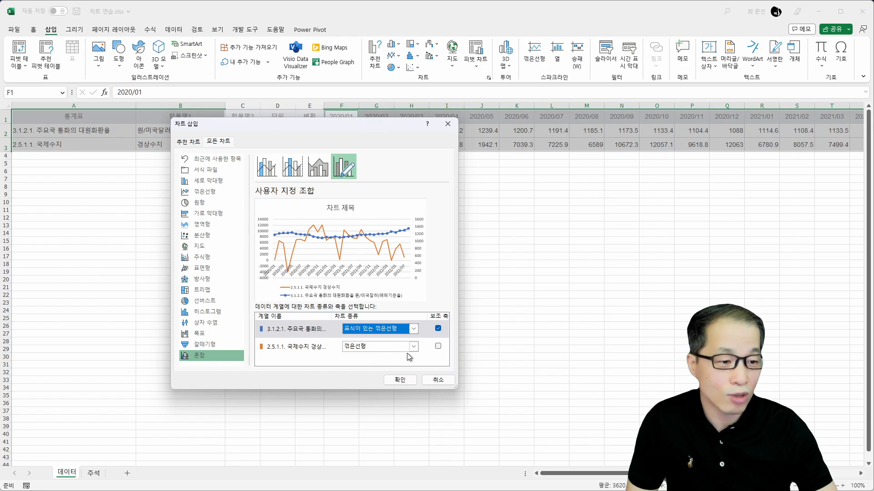
pyautogui.click(414, 348)
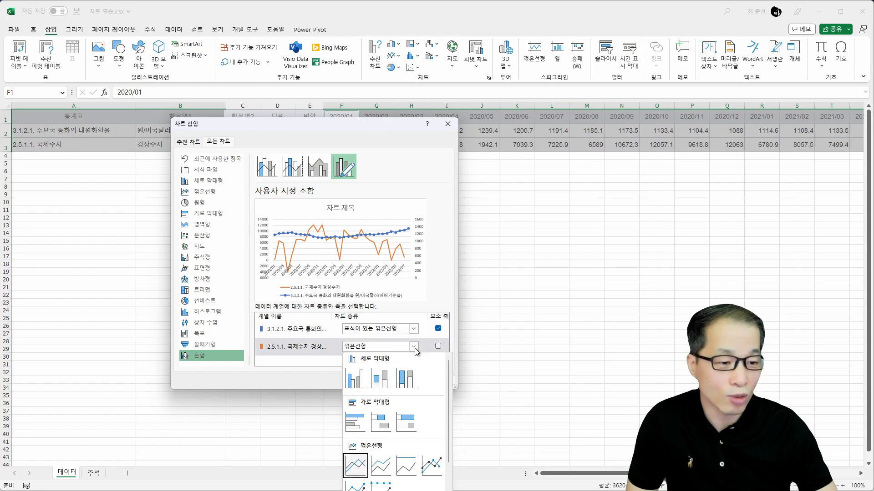
pyautogui.click(433, 465)
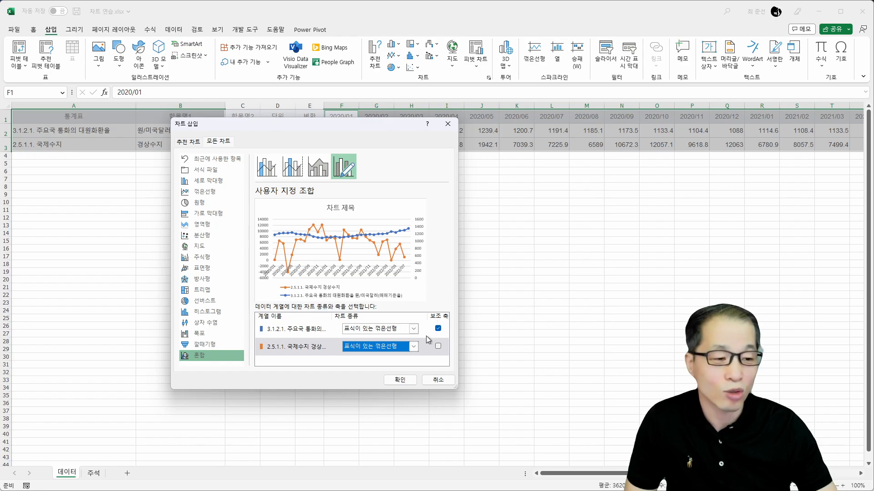
pyautogui.click(407, 383)
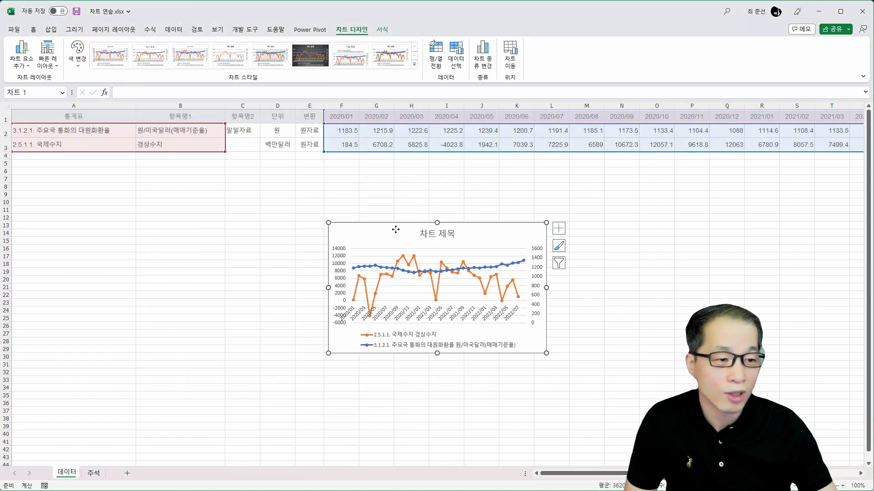
# Move the chart below the data table and enlarge it to span about columns A to L and rows 5 to 43.
pyautogui.moveTo(396, 228); pyautogui.dragTo(101, 167)
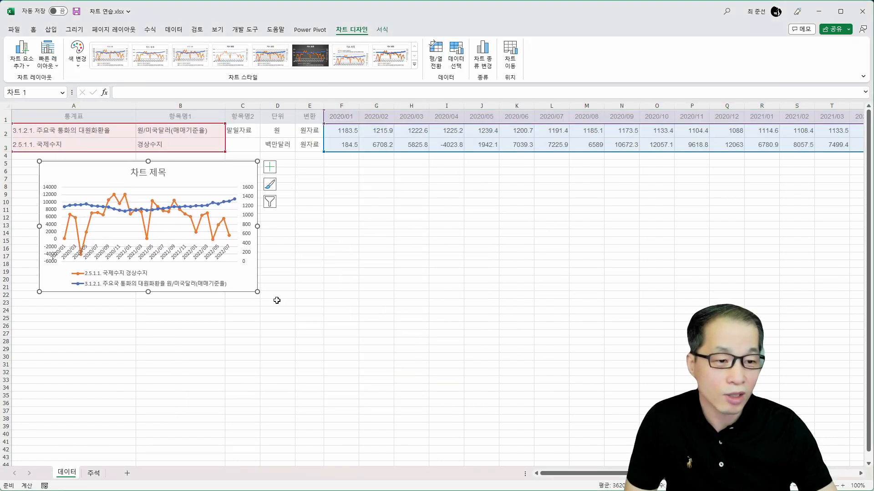
pyautogui.moveTo(257, 291); pyautogui.dragTo(564, 458)
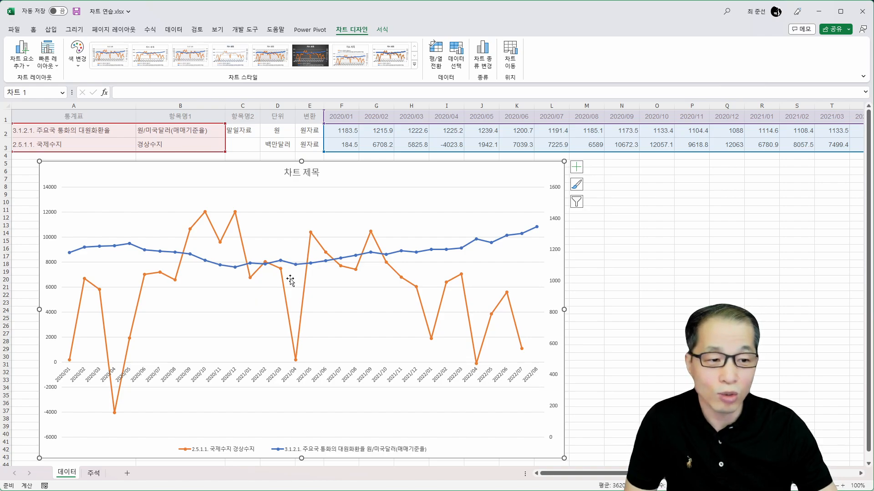
# Compare the new chart with the sample chart in the forum post and examine its 국제수지 and 대원화환율 series.
pyautogui.hotkey('alt', 'Tab')
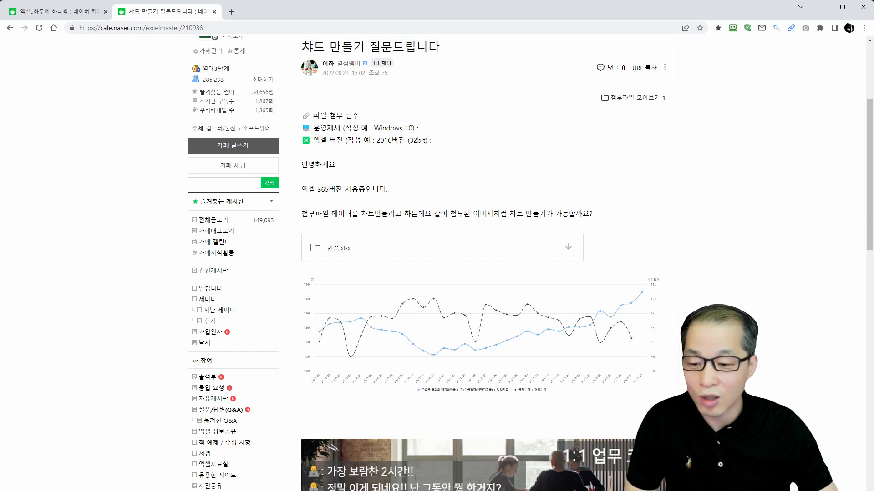
pyautogui.hotkey('alt', 'Tab')
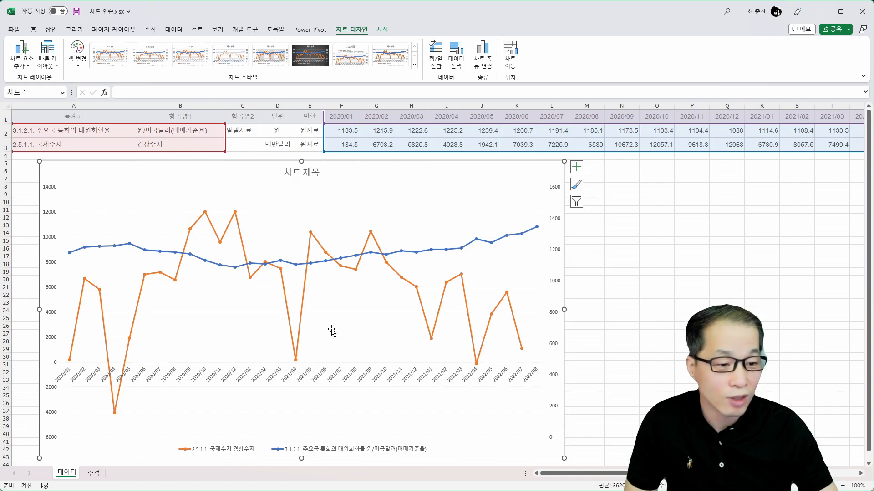
pyautogui.click(302, 311)
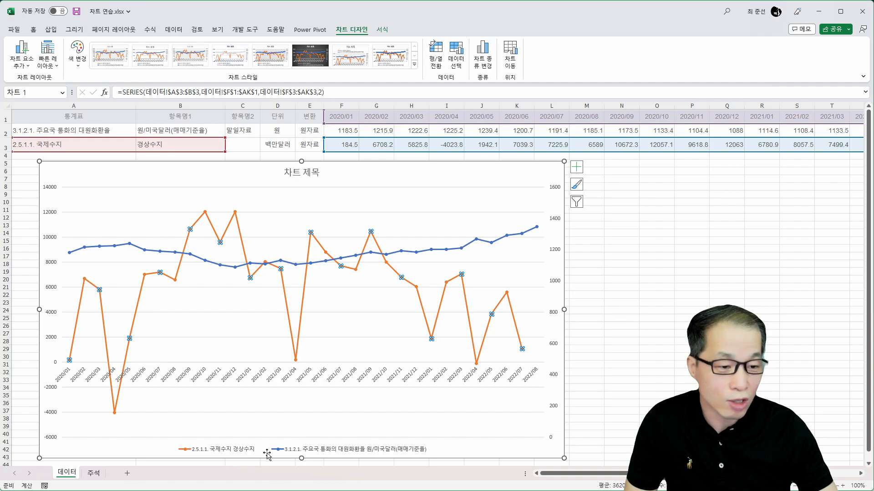
pyautogui.click(228, 269)
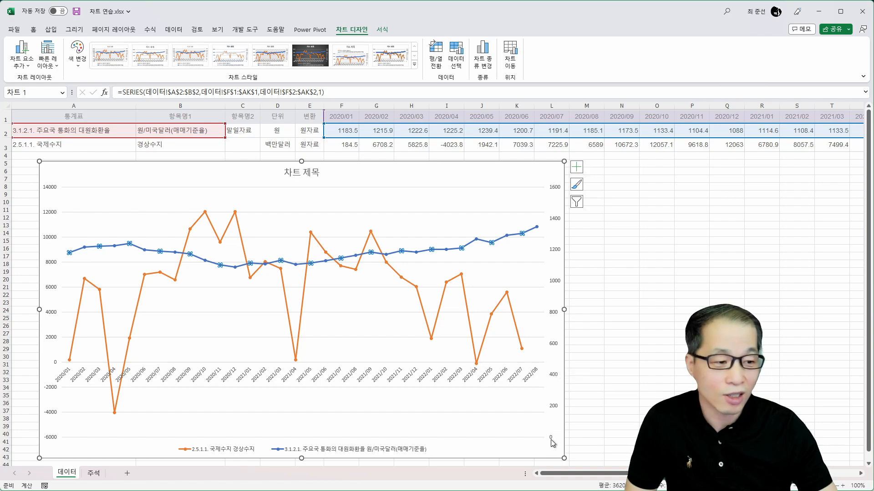
# Open the format settings of the secondary vertical axis and set its minimum bound to 1000.
pyautogui.click(554, 315)
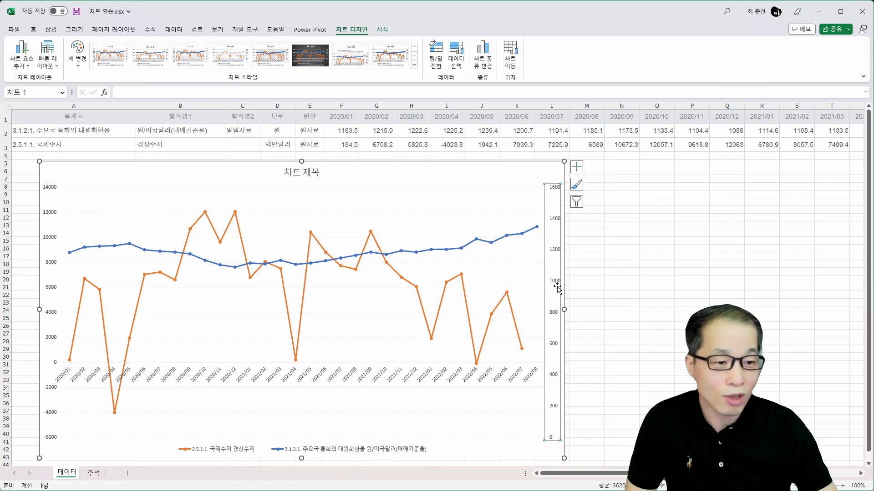
pyautogui.doubleClick(556, 190)
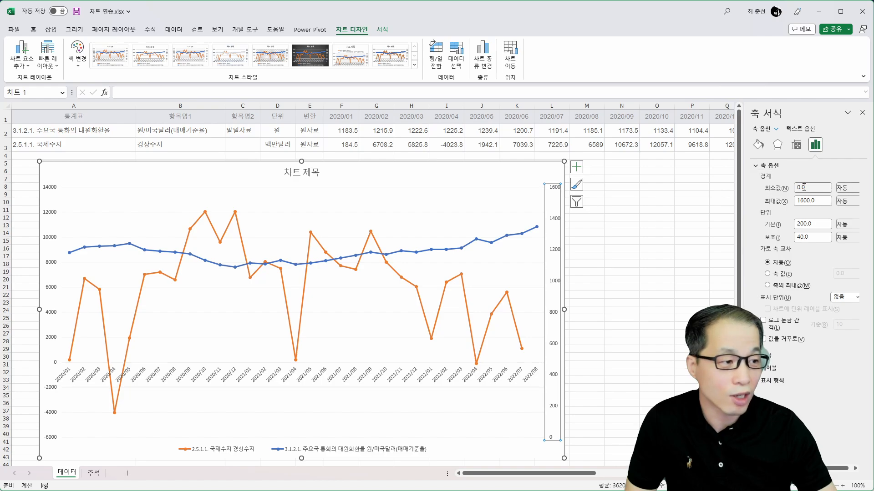
pyautogui.moveTo(806, 187); pyautogui.dragTo(759, 191)
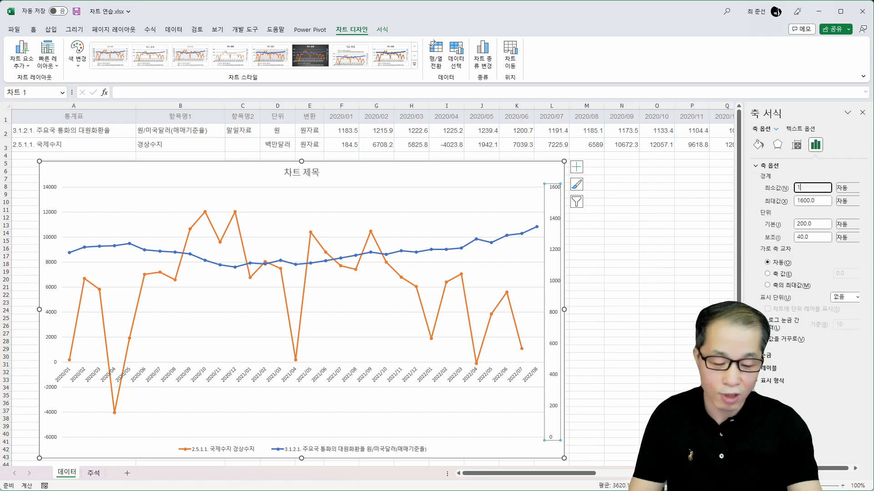
pyautogui.press('Return')
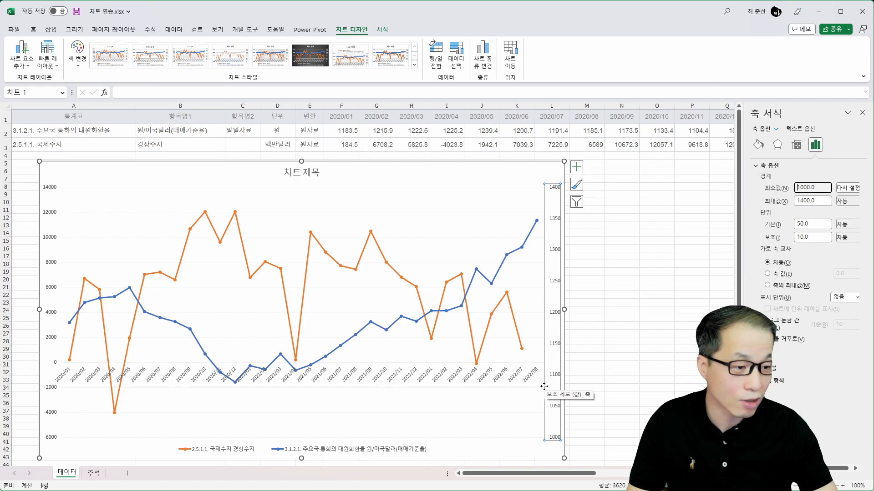
# Set the secondary vertical axis minimum bound to 1050.
pyautogui.doubleClick(813, 188)
pyautogui.write('10')
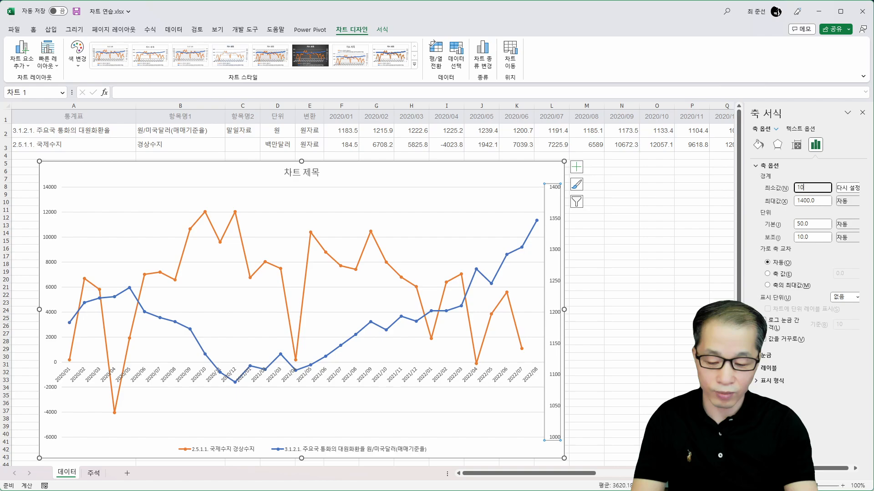
pyautogui.write('50')
pyautogui.press('Return')
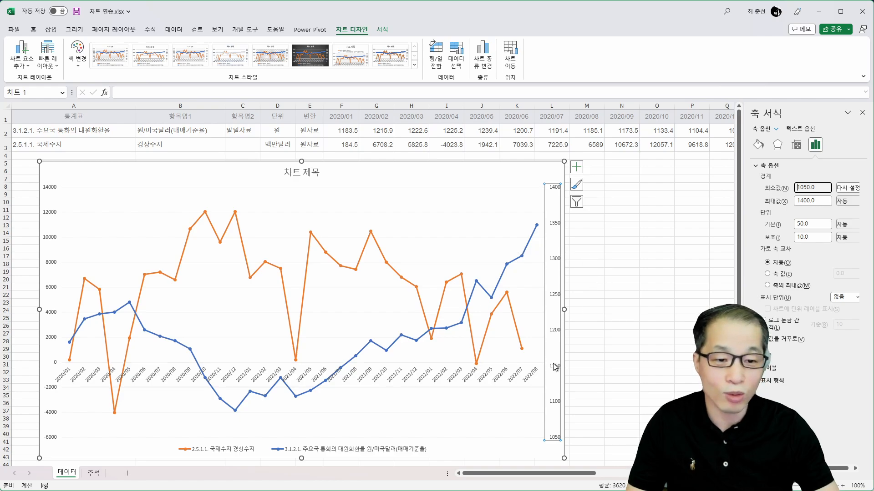
# Select the 국제수지 series and compare its line with the sample chart in the browser's forum post.
pyautogui.click(107, 344)
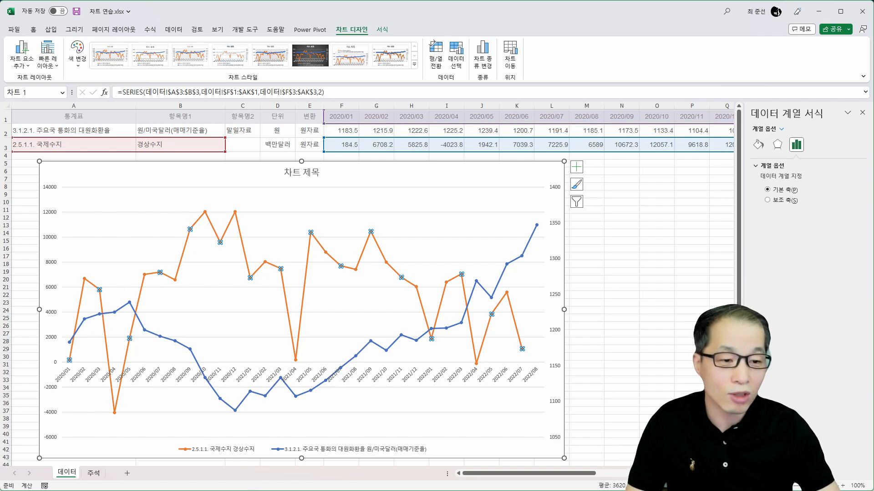
pyautogui.hotkey('alt', 'Tab')
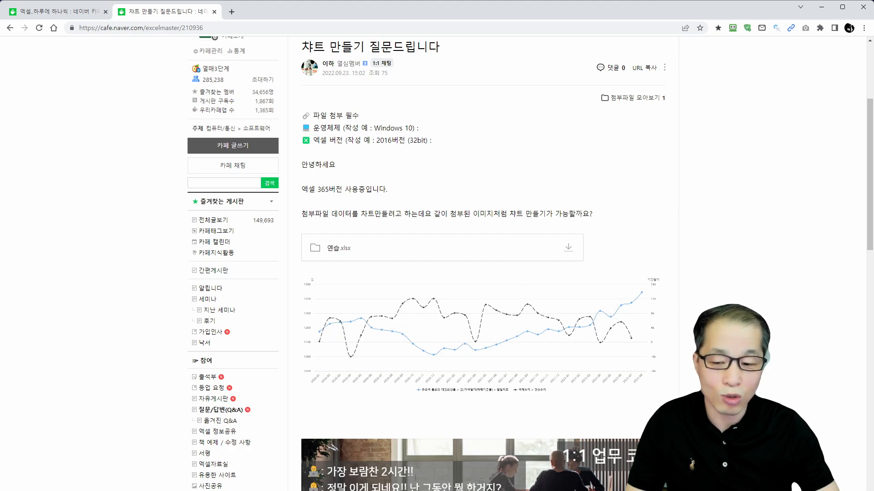
pyautogui.hotkey('alt', 'Tab')
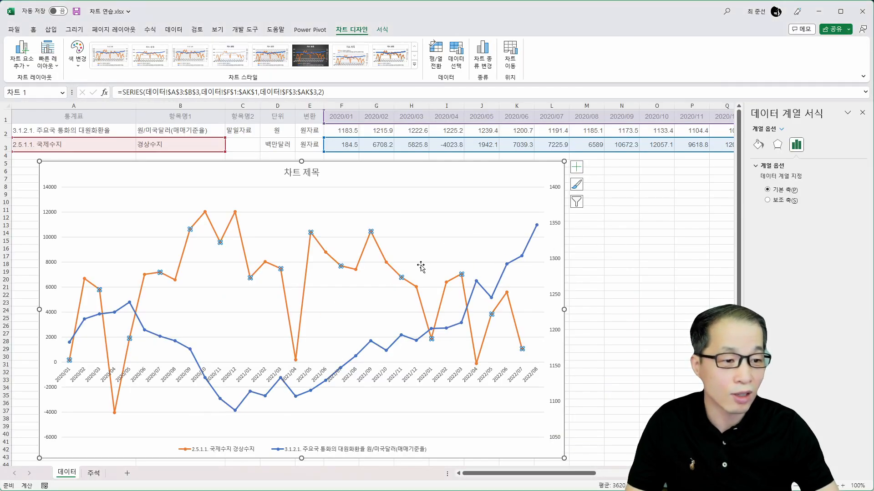
# Turn on the smoothed line option for the 국제수지 series.
pyautogui.click(727, 263)
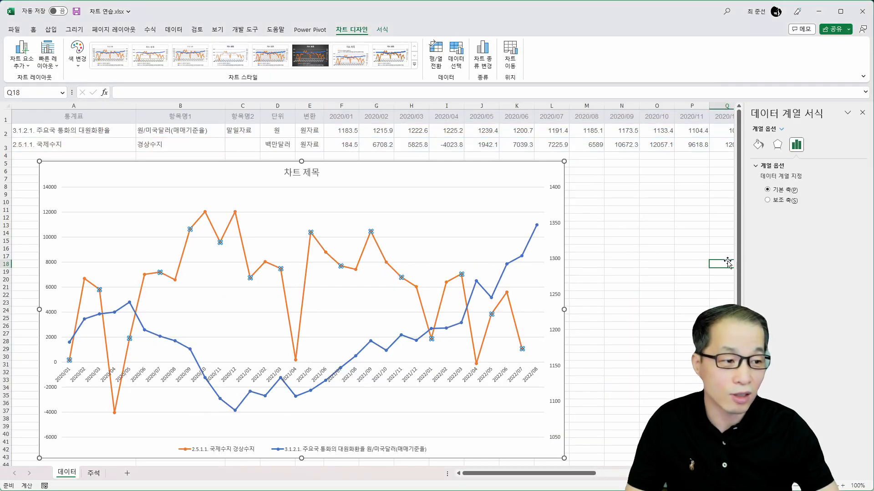
pyautogui.click(402, 266)
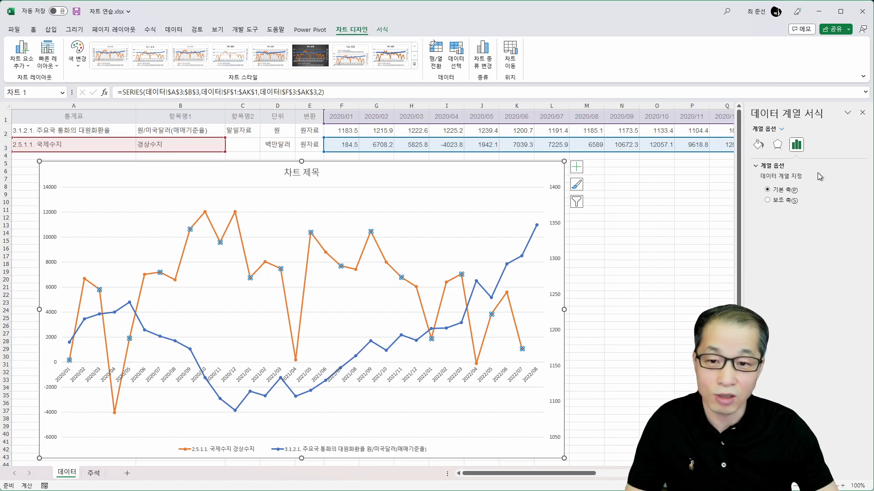
pyautogui.click(757, 145)
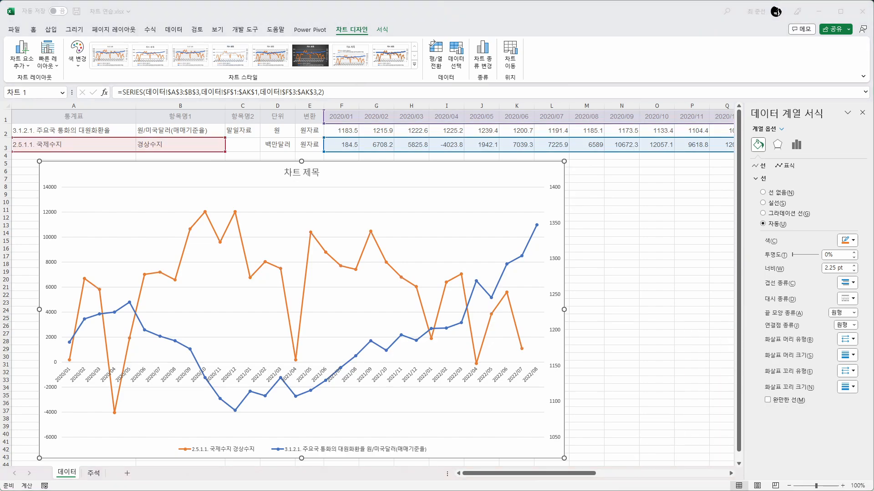
pyautogui.click(768, 400)
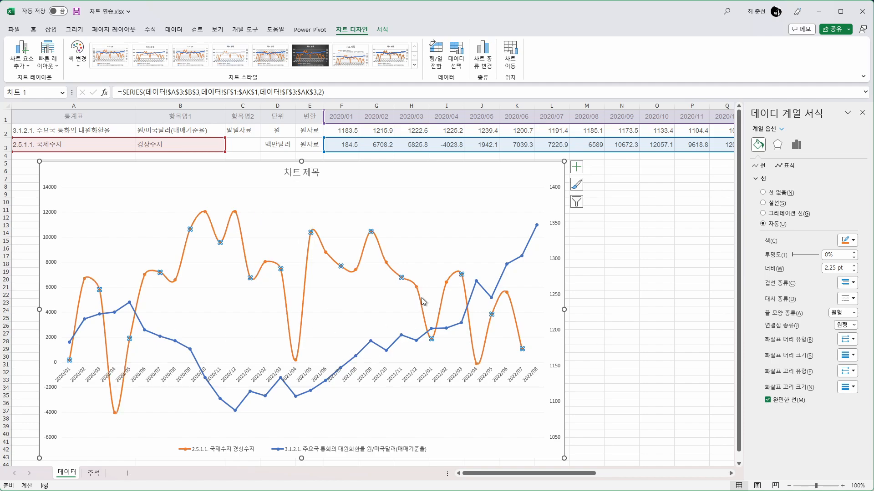
# Smooth the 대원화환율 series line as well and close its format settings.
pyautogui.click(399, 345)
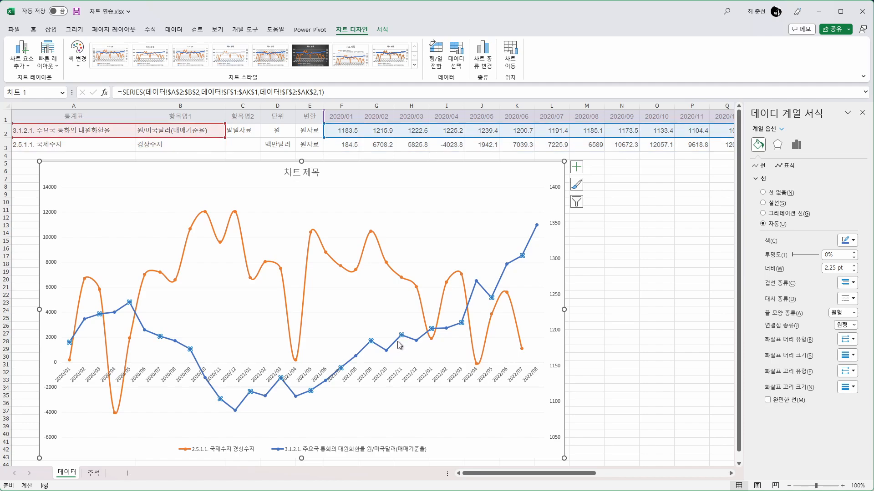
pyautogui.click(767, 400)
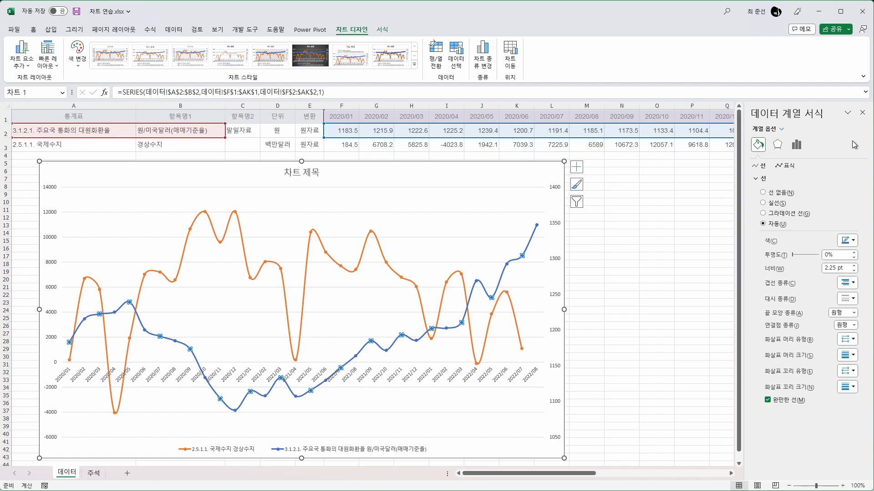
pyautogui.click(862, 114)
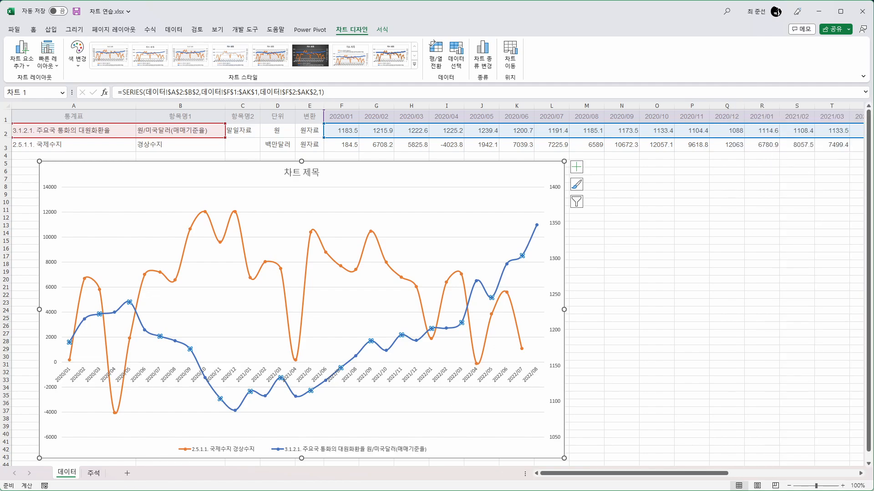
# Switch to the forum post in the browser and examine the sample chart's height and width.
pyautogui.hotkey('alt', 'Tab')
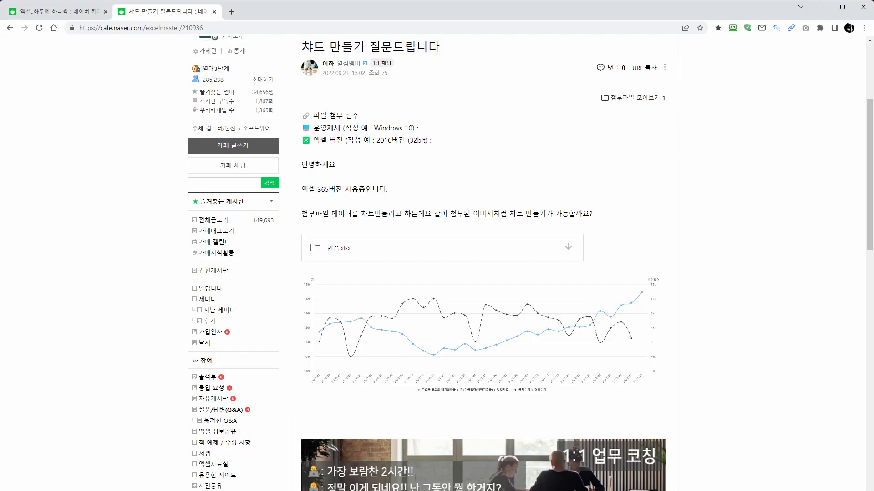
pyautogui.hotkey('ctrl', 'shift', 'd')
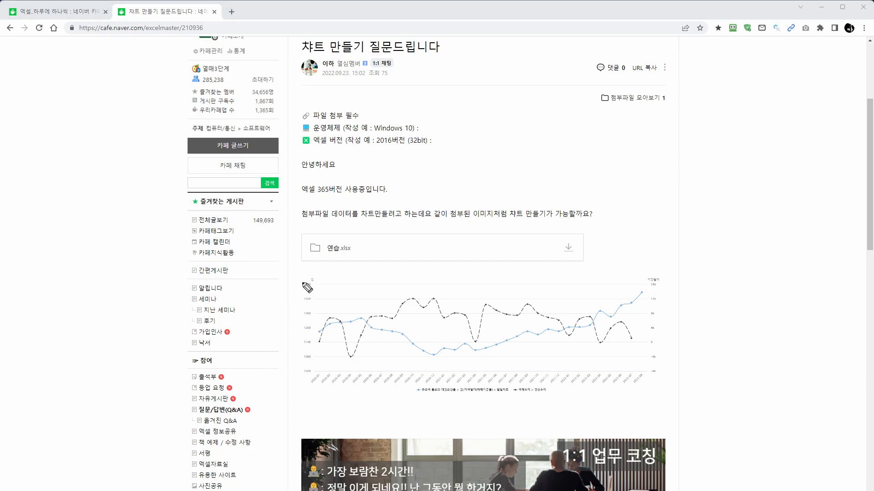
pyautogui.moveTo(301, 282)
pyautogui.mouseDown()
pyautogui.moveTo(284, 339)
pyautogui.moveTo(294, 392)
pyautogui.mouseUp()
pyautogui.moveTo(305, 388)
pyautogui.mouseDown()
pyautogui.moveTo(612, 425)
pyautogui.moveTo(672, 392)
pyautogui.mouseUp()
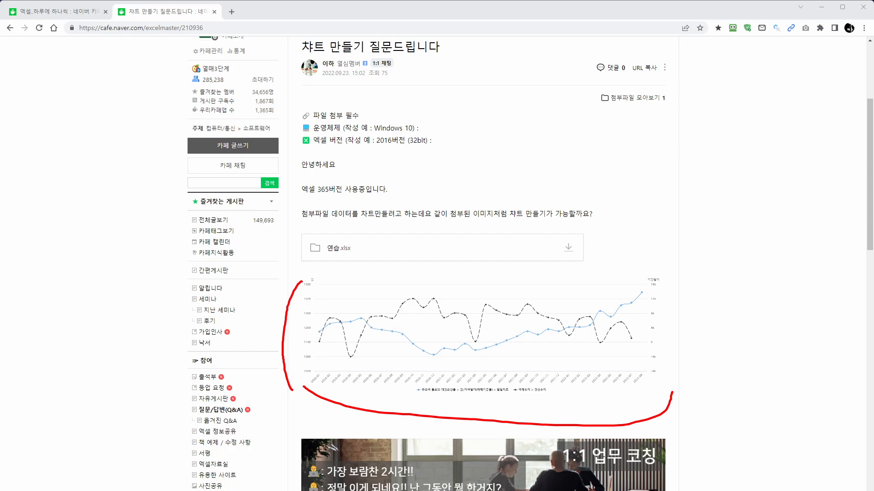
pyautogui.press('Escape')
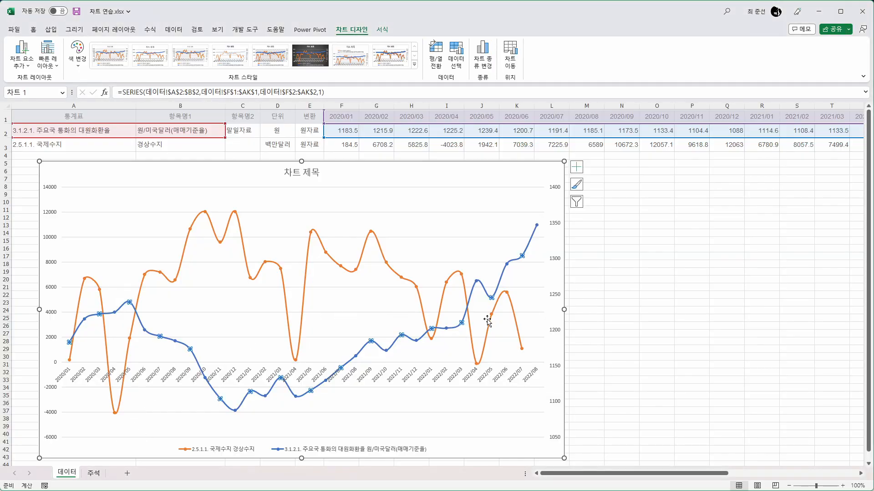
# Shorten the chart to end at about row 26 and widen it to about column T.
pyautogui.moveTo(305, 459); pyautogui.dragTo(287, 332)
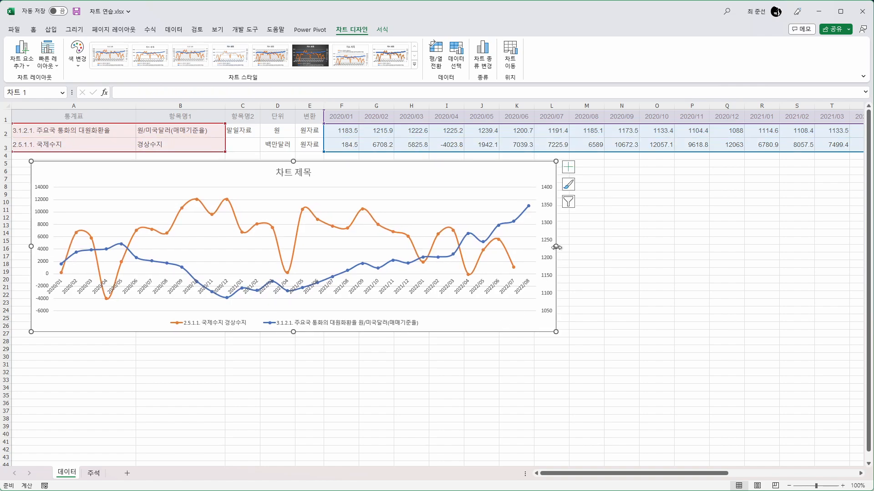
pyautogui.moveTo(556, 247); pyautogui.dragTo(845, 246)
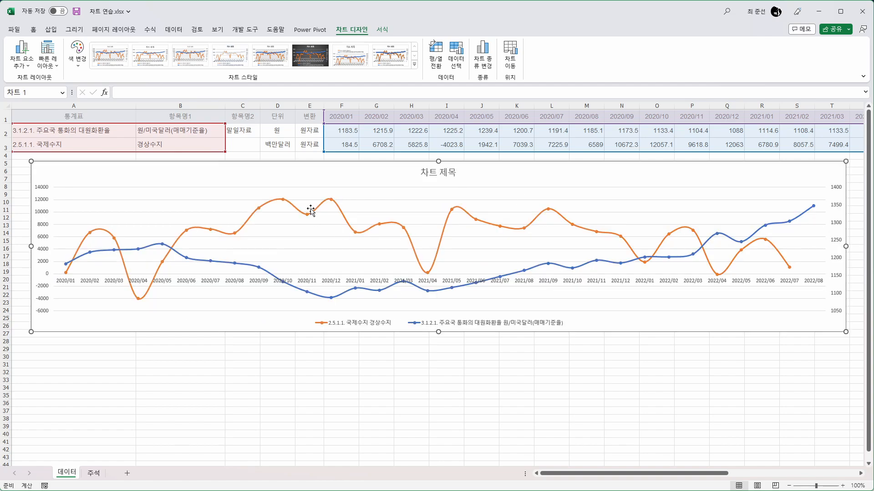
# Format the 국제수지 series line as dashed with a 1 pt thickness.
pyautogui.click(251, 219)
pyautogui.click(381, 29)
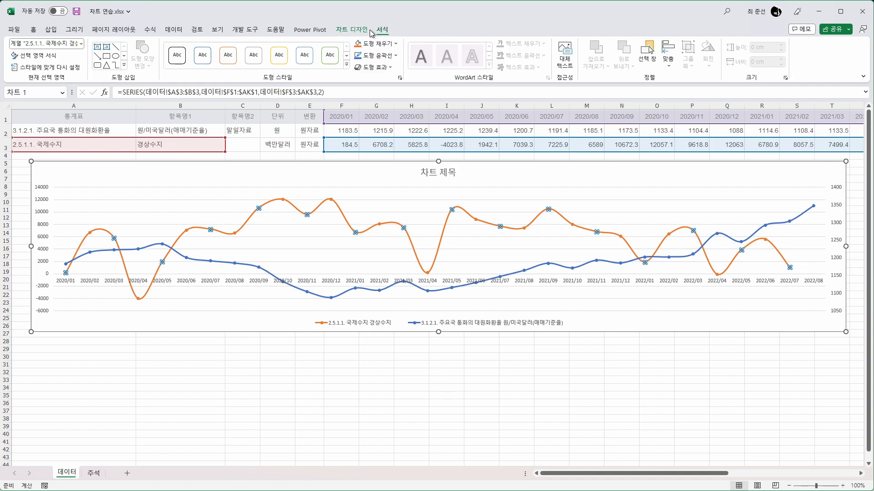
pyautogui.click(384, 56)
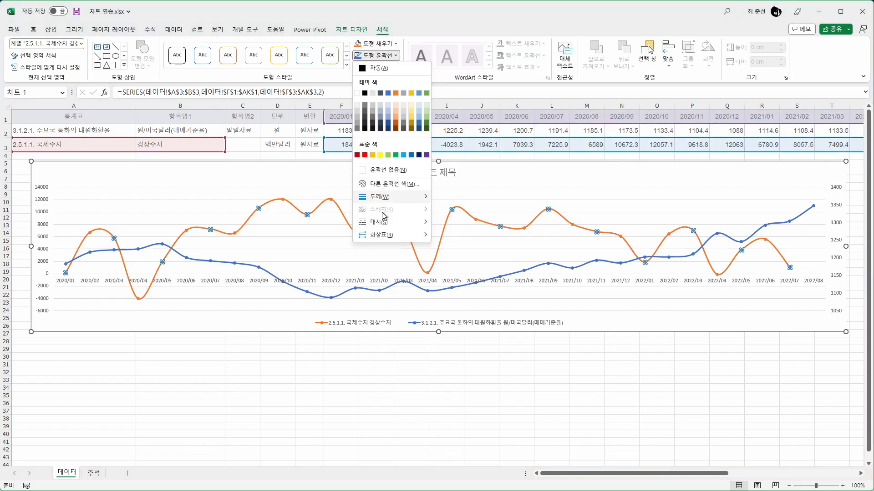
pyautogui.moveTo(383, 222)
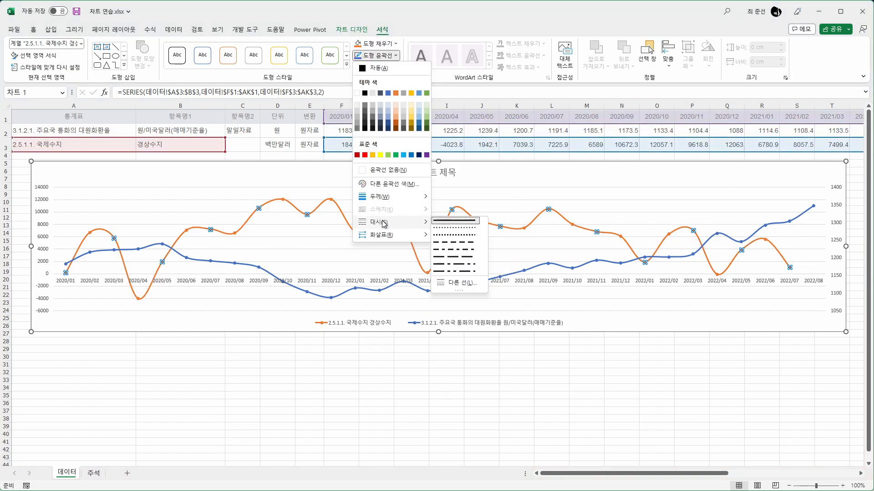
pyautogui.click(448, 240)
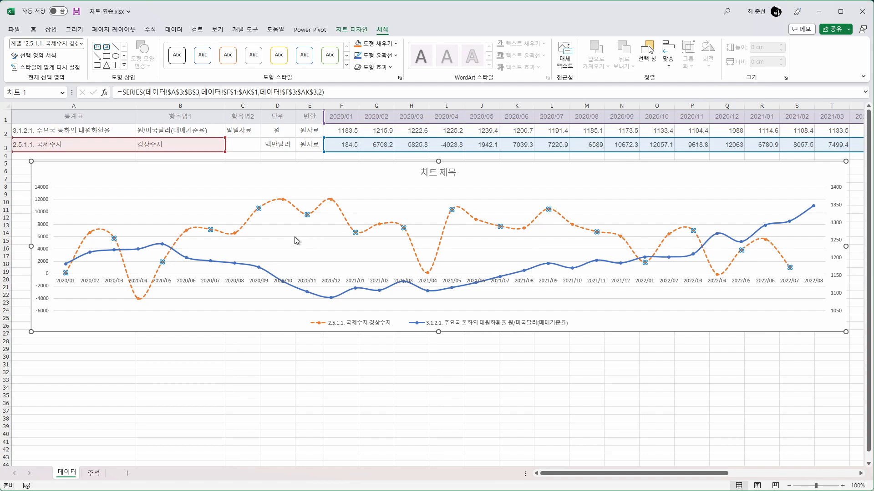
pyautogui.click(376, 55)
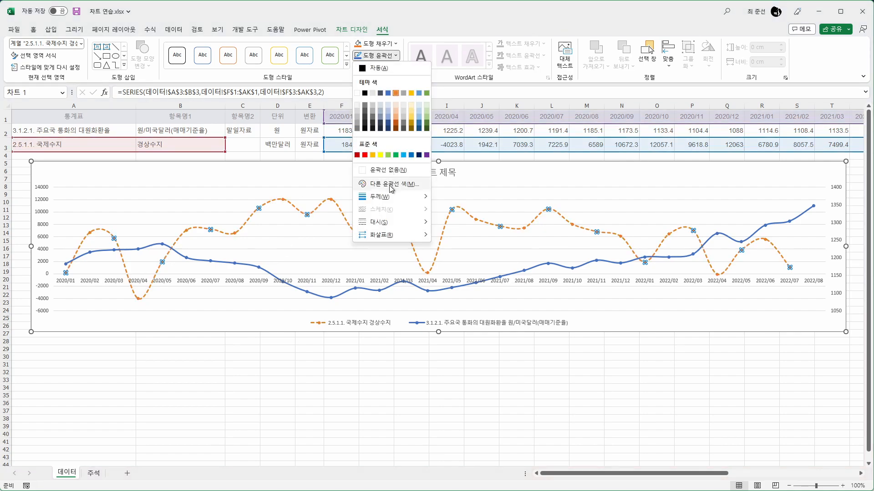
pyautogui.moveTo(386, 196)
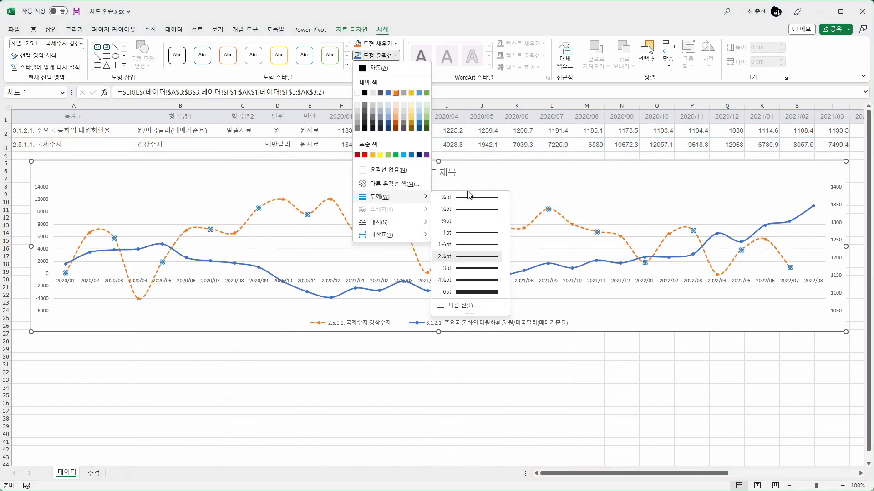
pyautogui.click(468, 234)
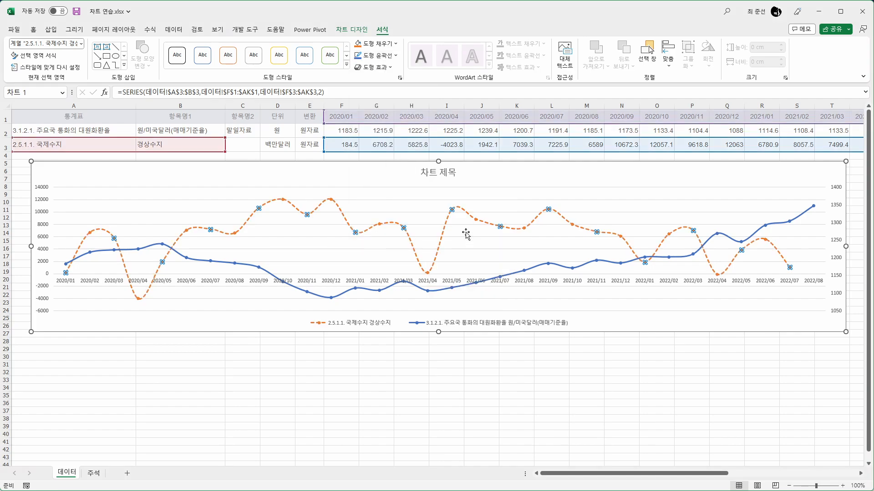
# Format the 대원화환율 series line with a 1 pt thickness and a dashed style, and deselect the chart.
pyautogui.click(251, 266)
pyautogui.click(382, 55)
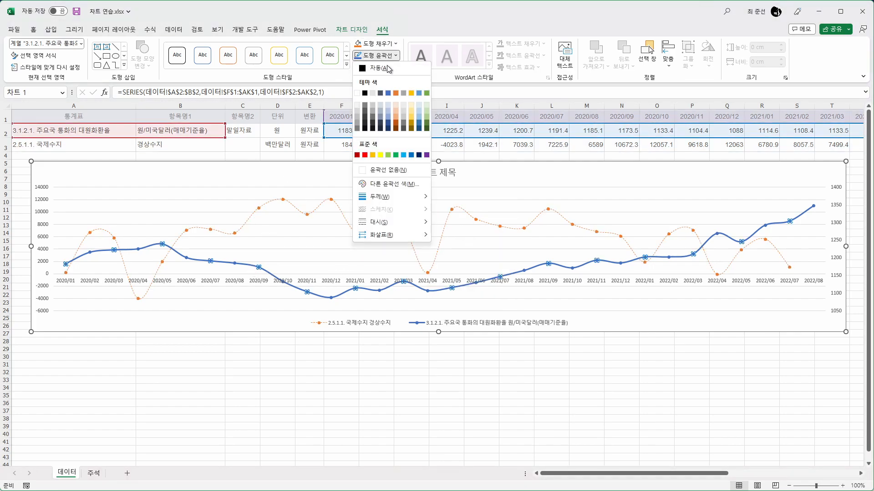
pyautogui.moveTo(387, 197)
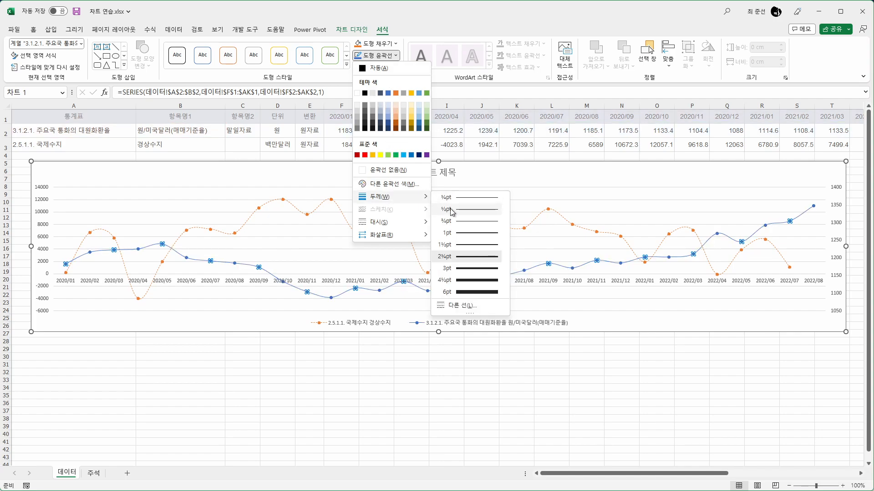
pyautogui.click(465, 234)
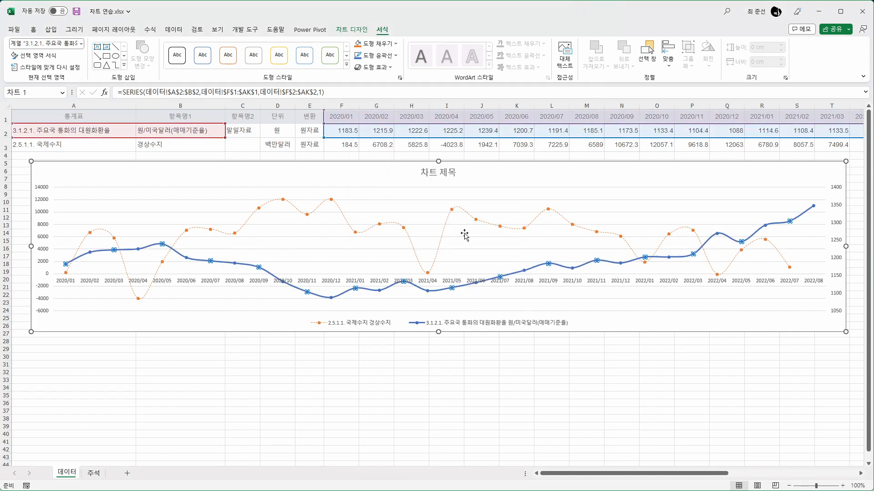
pyautogui.click(385, 57)
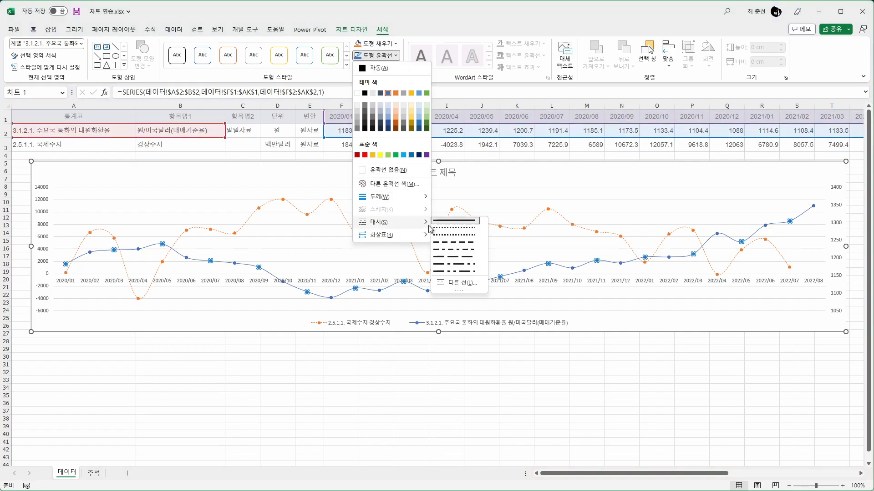
pyautogui.click(455, 235)
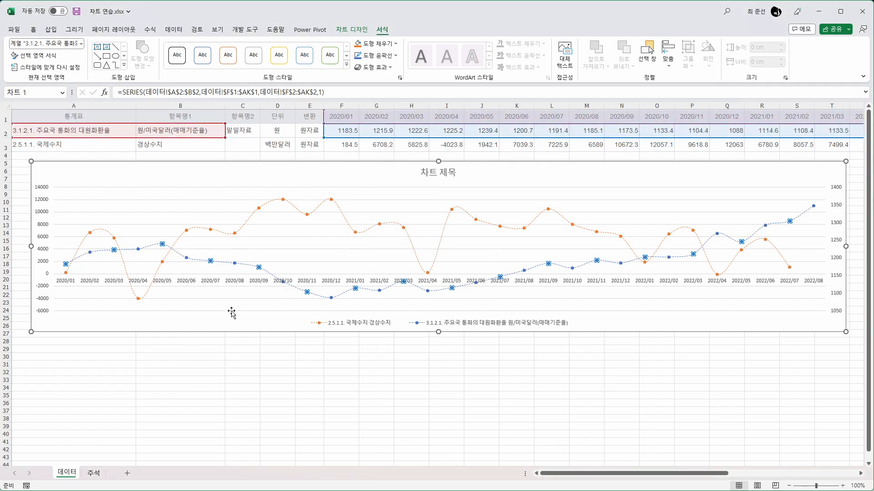
pyautogui.click(228, 341)
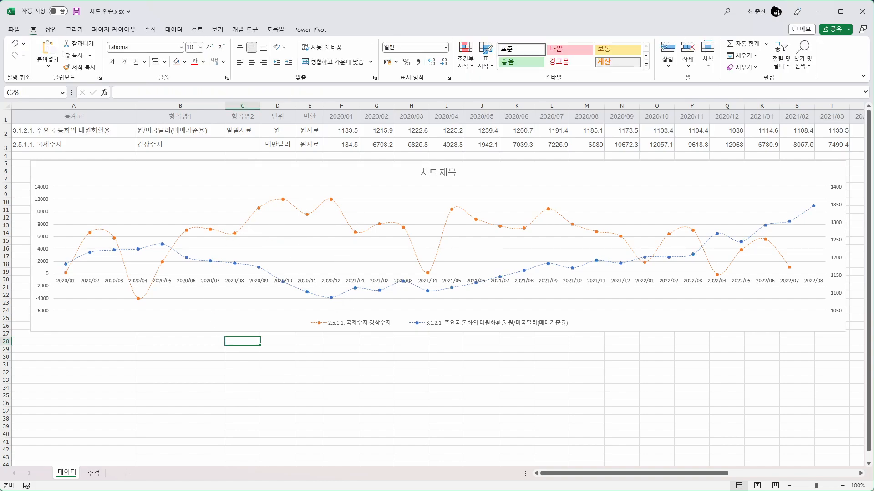
pyautogui.hotkey('alt', 'Tab')
pyautogui.click(76, 282)
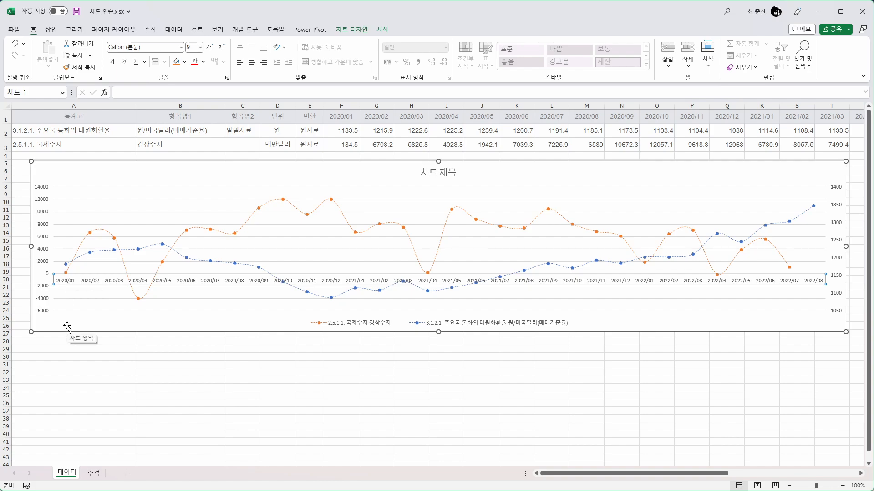
pyautogui.click(40, 314)
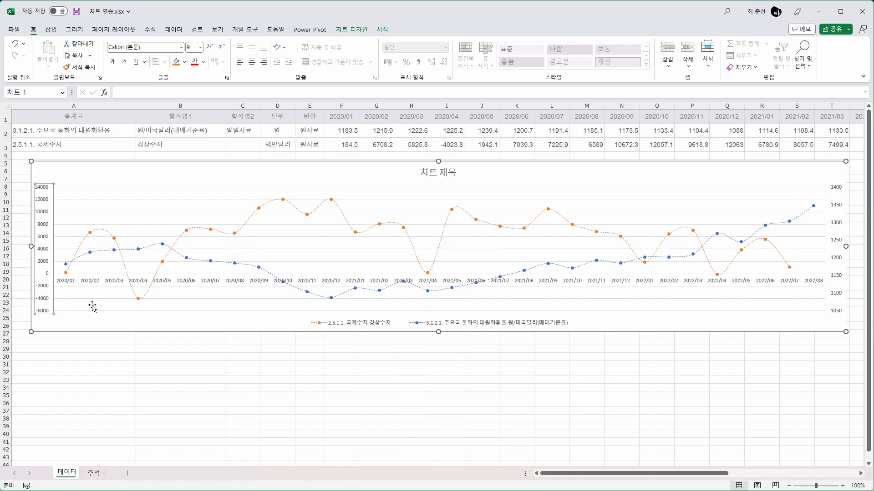
pyautogui.click(223, 283)
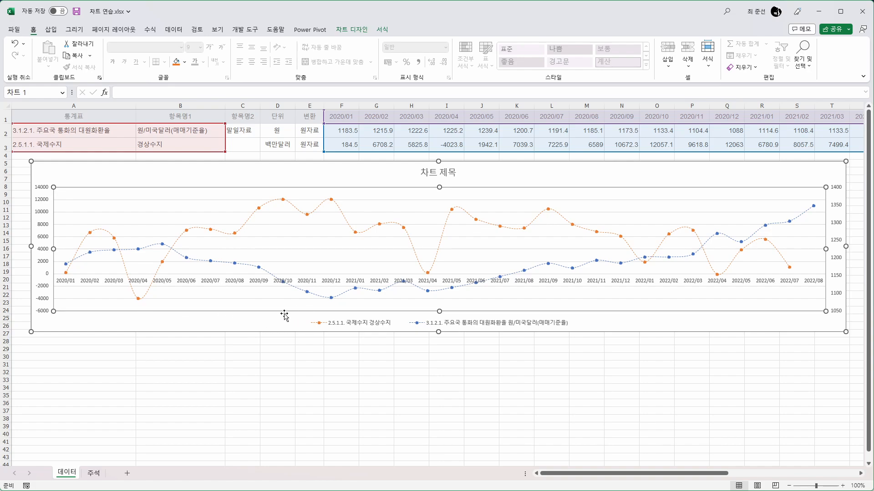
# Set the horizontal date axis to cross the primary vertical axis at the value -6000, close the axis formatting options and deselect the chart.
pyautogui.doubleClick(41, 239)
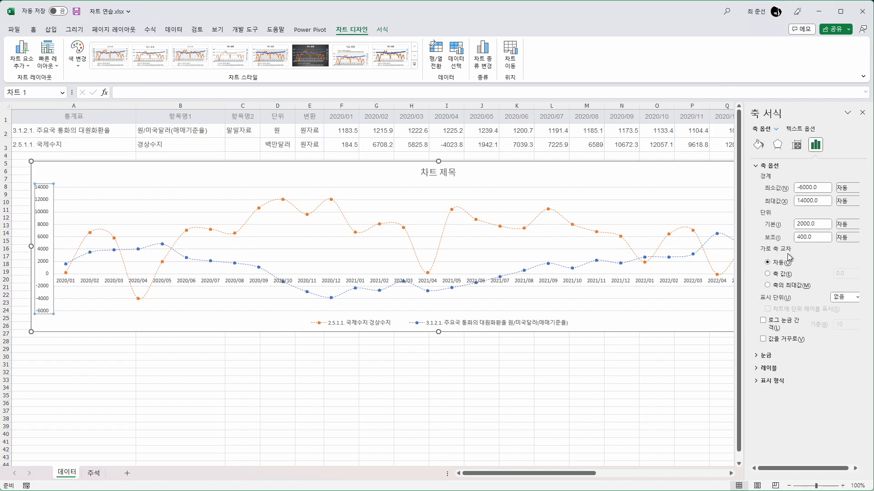
pyautogui.click(776, 357)
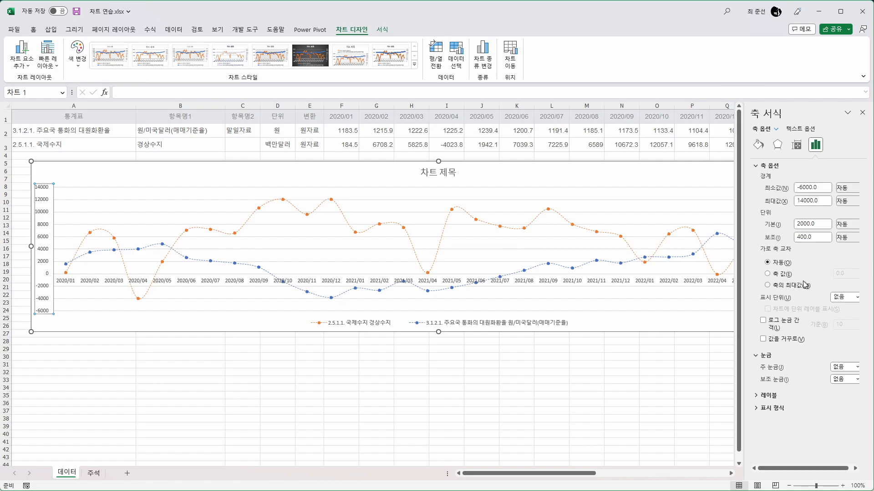
pyautogui.click(789, 275)
pyautogui.moveTo(745, 266); pyautogui.dragTo(572, 269)
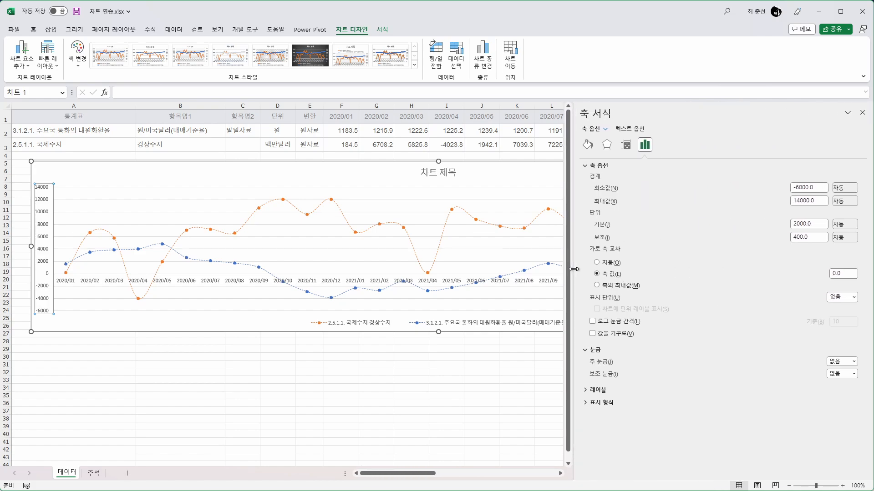
pyautogui.moveTo(848, 273); pyautogui.dragTo(809, 269)
pyautogui.press('Return')
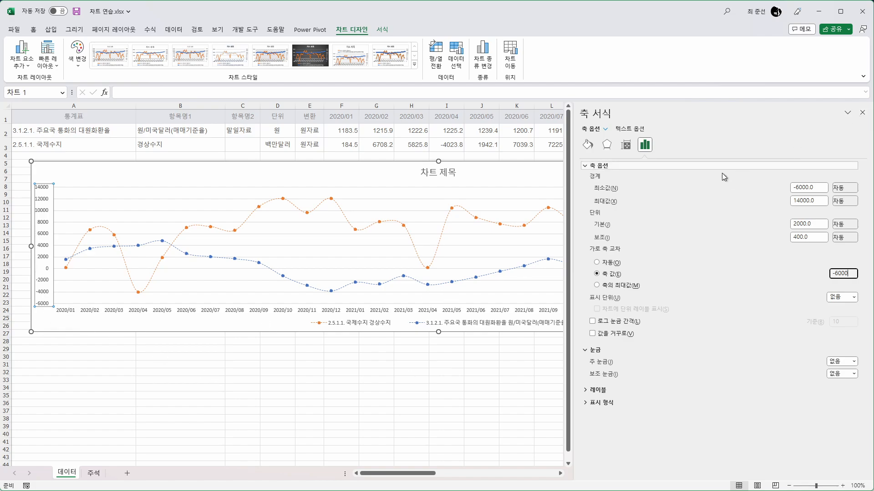
pyautogui.moveTo(574, 206); pyautogui.dragTo(764, 204)
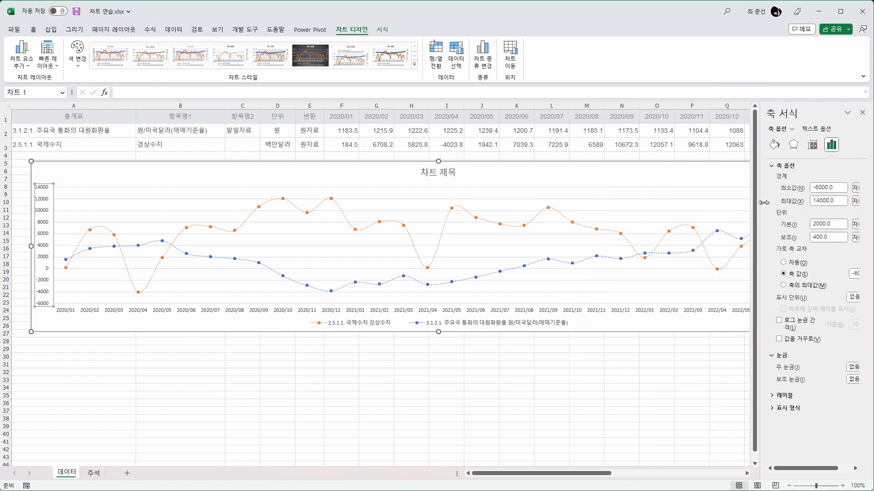
pyautogui.click(867, 113)
pyautogui.click(683, 365)
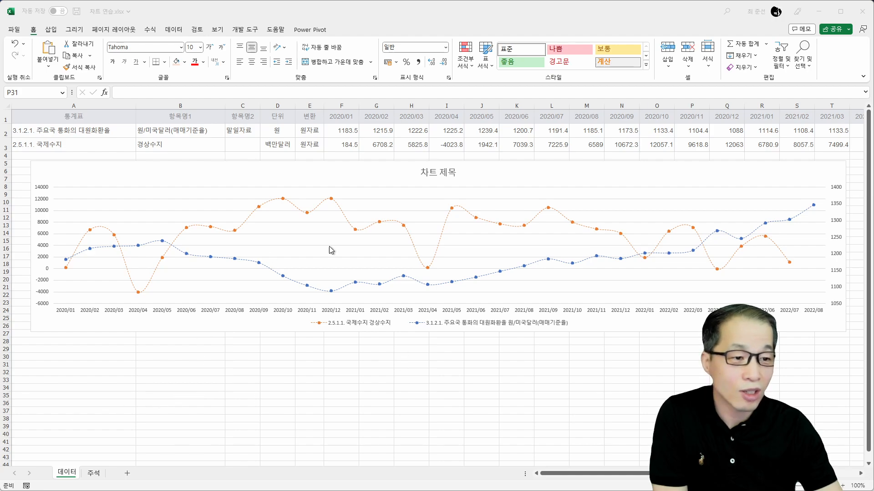
# Switch to the forum post in the browser to view the sample chart, return to the workbook and examine the chart's date and value axes.
pyautogui.hotkey('alt', 'Tab')
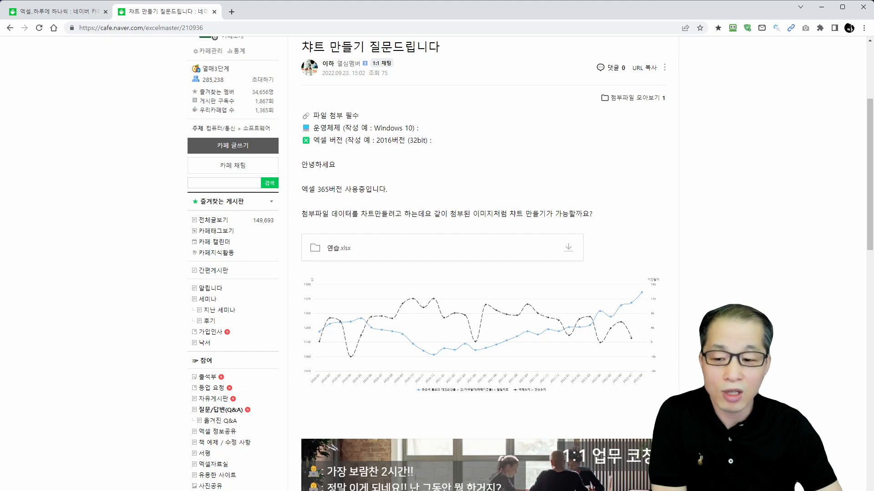
pyautogui.hotkey('alt', 'Tab')
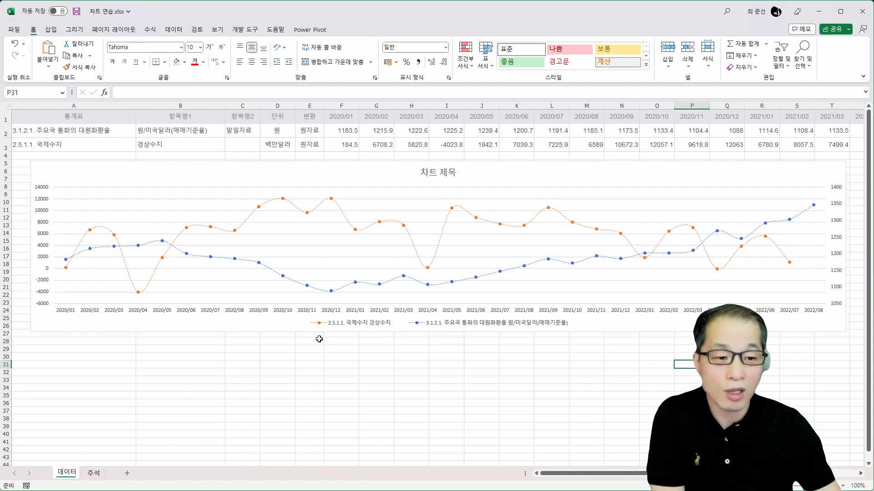
pyautogui.click(113, 313)
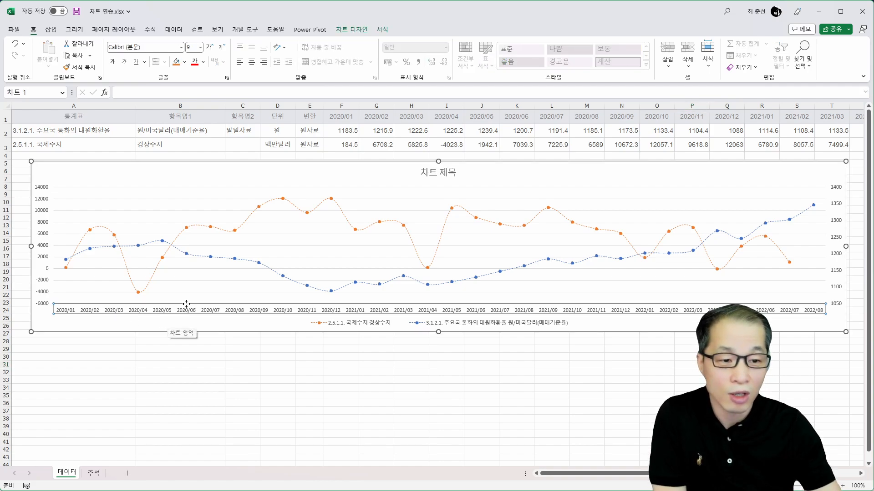
pyautogui.click(40, 240)
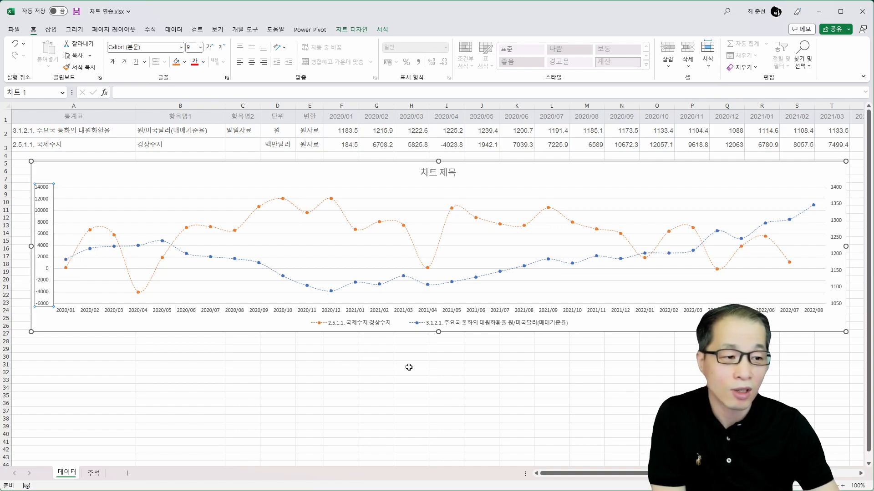
pyautogui.click(238, 164)
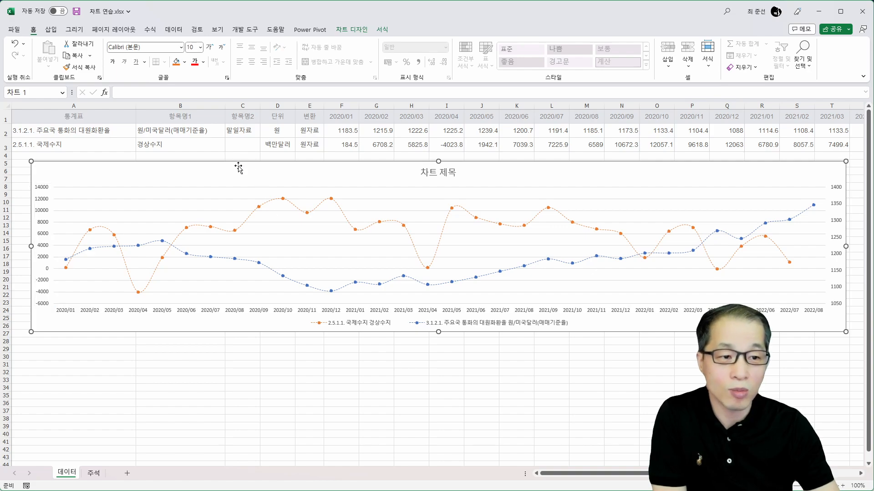